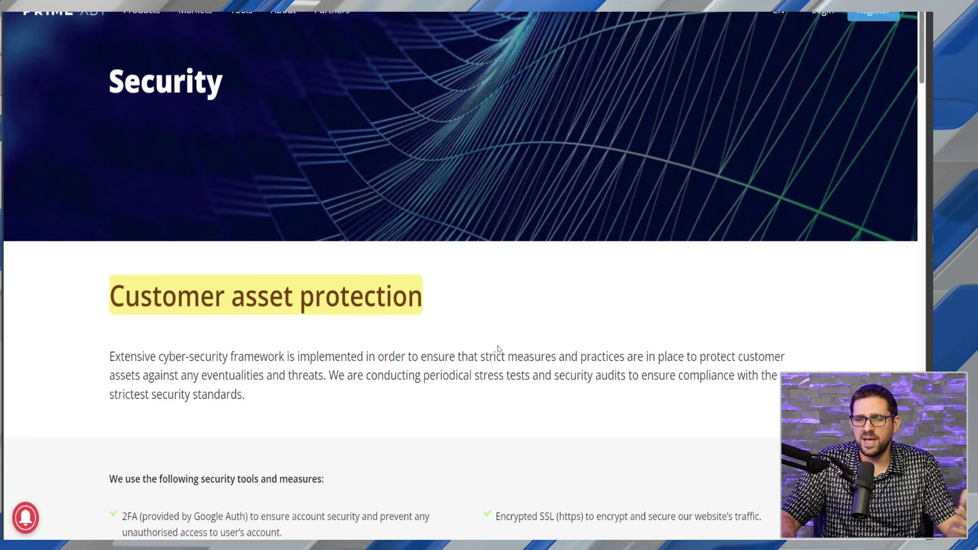
Step: Browse the Security page sections, then switch to the Trading Academy page
{"action": "scroll", "coordinate": [482, 341], "scroll_direction": "down", "scroll_amount": 5}
{"action": "scroll", "coordinate": [469, 342], "scroll_direction": "up", "scroll_amount": 2}
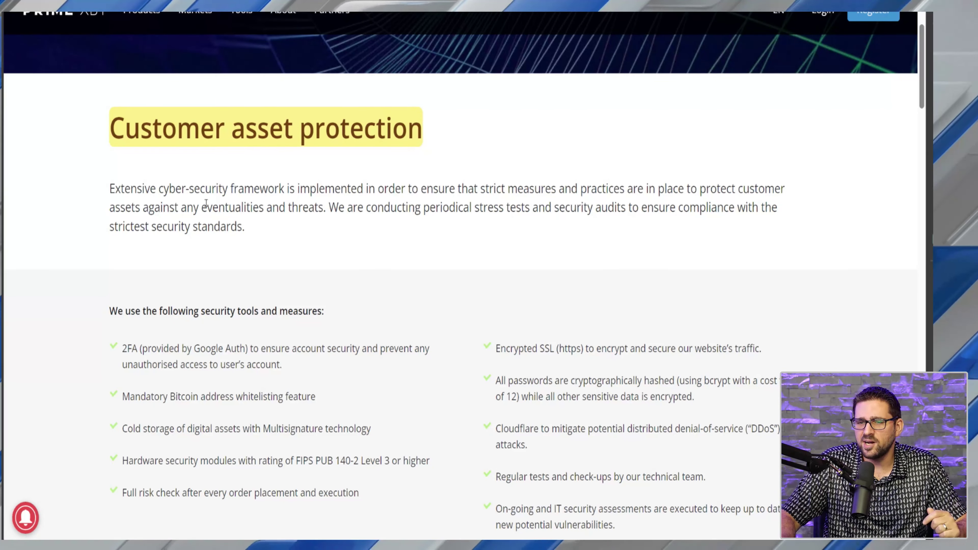
{"action": "scroll", "coordinate": [333, 228], "scroll_direction": "down", "scroll_amount": 15}
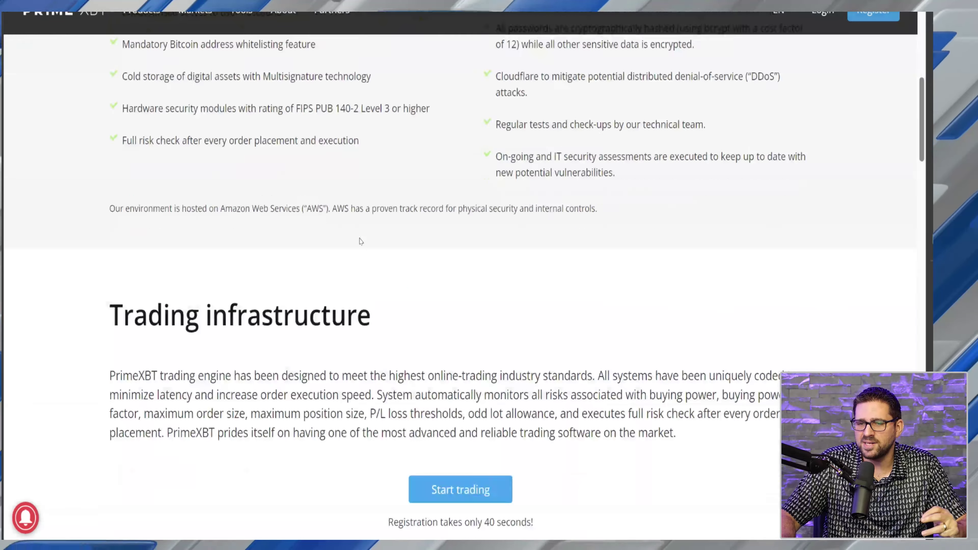
{"action": "scroll", "coordinate": [364, 241], "scroll_direction": "up", "scroll_amount": 2}
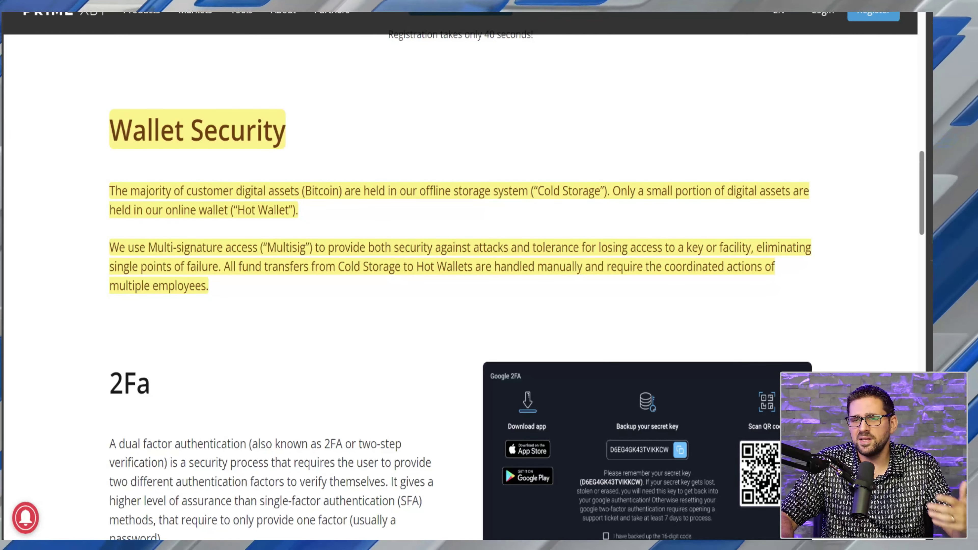
{"action": "left_click", "coordinate": [366, 1]}
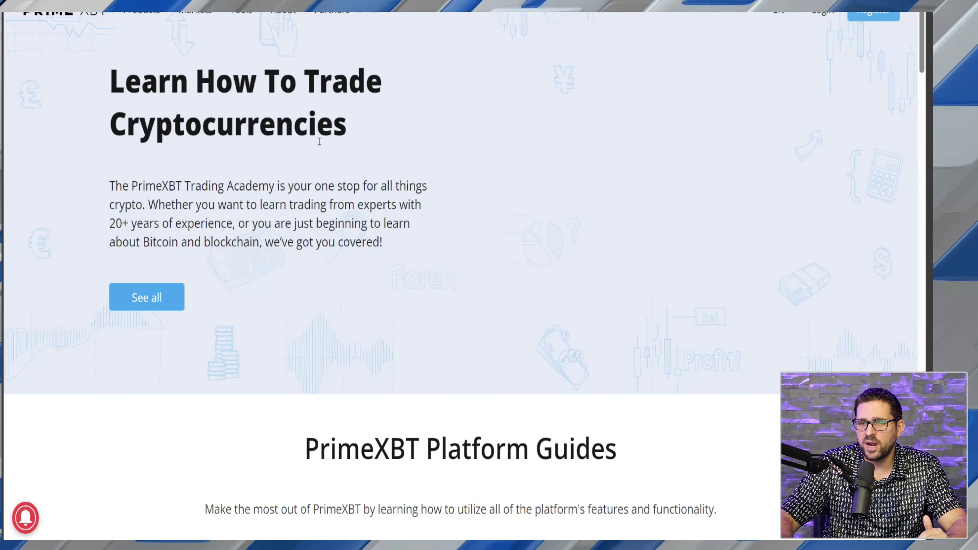
Step: Scroll the Trading Academy page past the three Platform Guides to the Trading & Crypto Courses videos
{"action": "scroll", "coordinate": [485, 260], "scroll_direction": "down", "scroll_amount": 10}
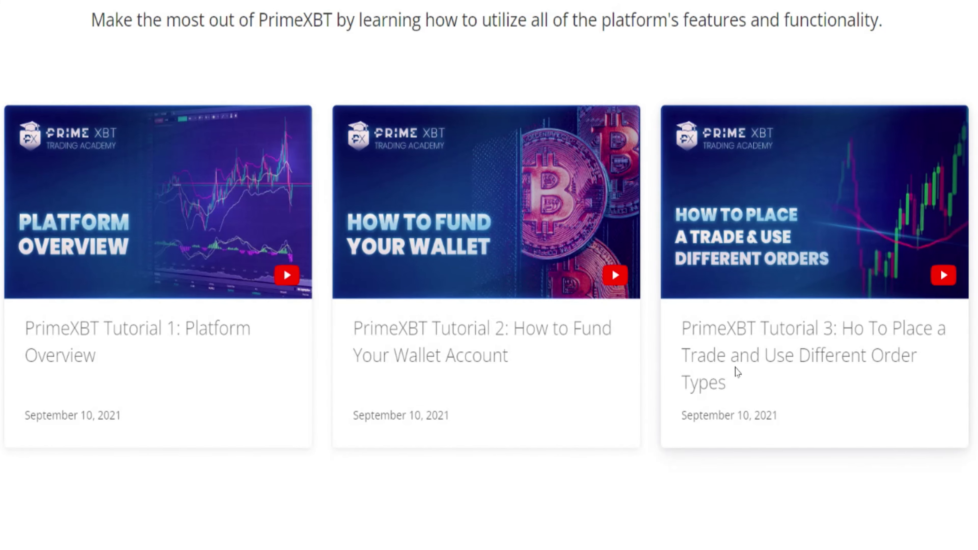
{"action": "scroll", "coordinate": [701, 448], "scroll_direction": "down", "scroll_amount": 10}
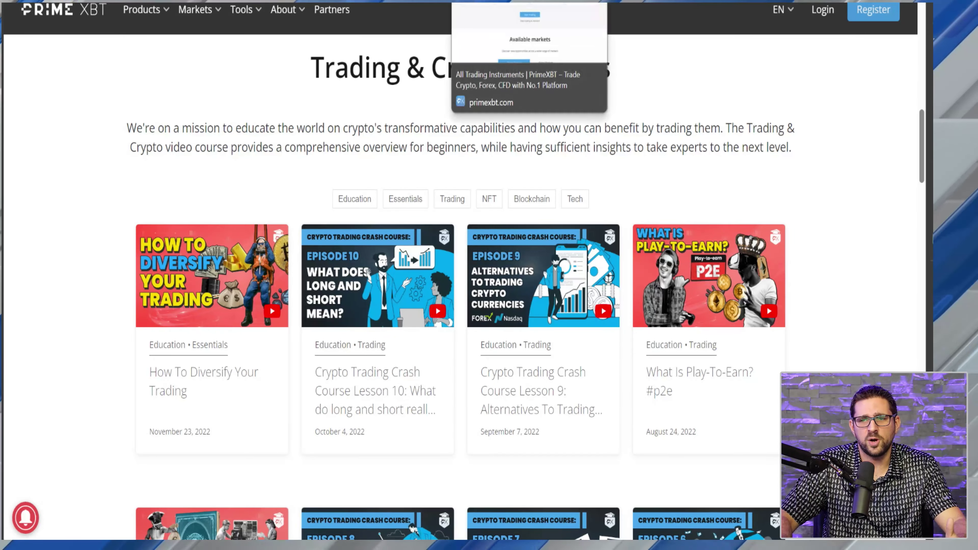
Step: Go to the Markets page, then to the Main dashboard showing about 3,099 USD total funds
{"action": "left_click", "coordinate": [489, 11]}
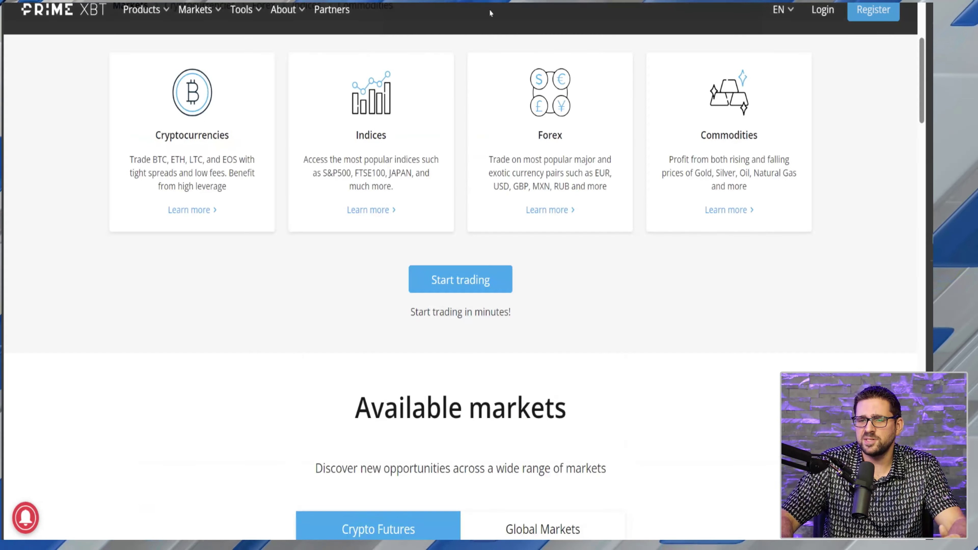
{"action": "scroll", "coordinate": [585, 337], "scroll_direction": "up", "scroll_amount": 5}
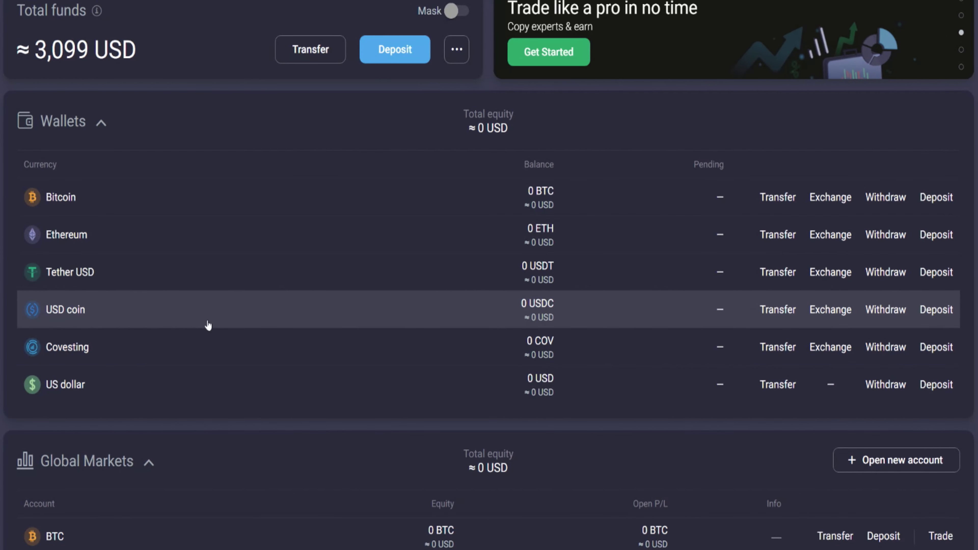
Step: Review the dashboard wallets, then show the Trade › Crypto Futures demo accounts (USDT and BTC)
{"action": "scroll", "coordinate": [424, 439], "scroll_direction": "down", "scroll_amount": 5}
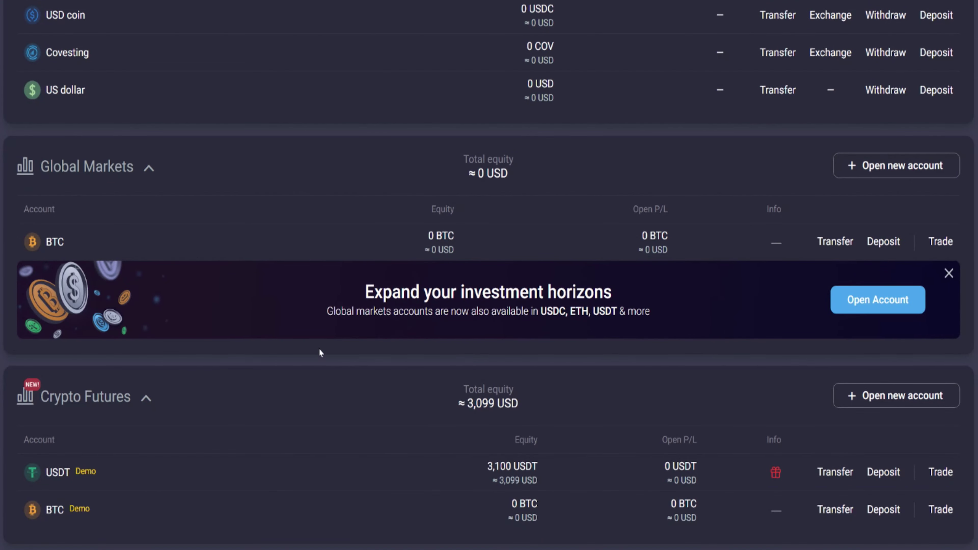
{"action": "scroll", "coordinate": [319, 349], "scroll_direction": "down", "scroll_amount": 5}
{"action": "scroll", "coordinate": [287, 258], "scroll_direction": "down", "scroll_amount": 5}
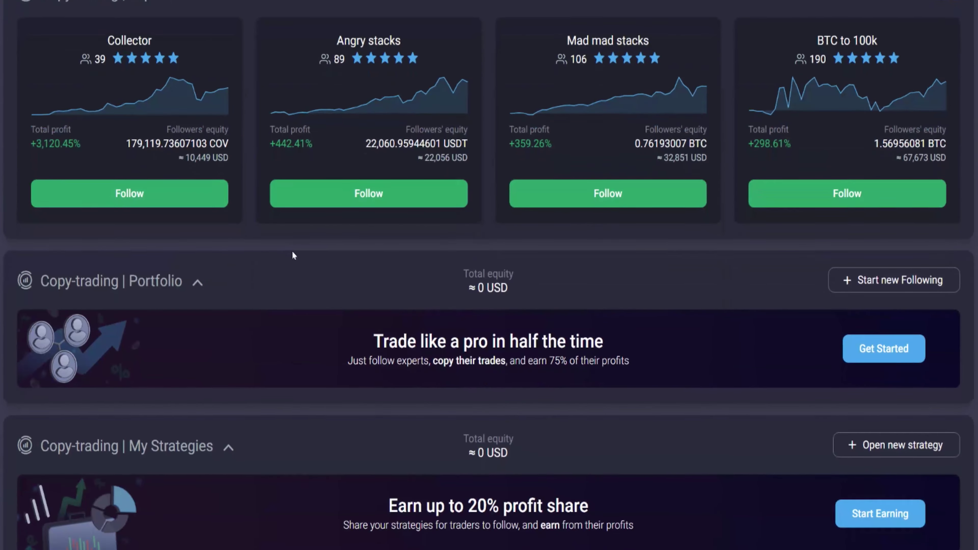
{"action": "scroll", "coordinate": [335, 278], "scroll_direction": "up", "scroll_amount": 15}
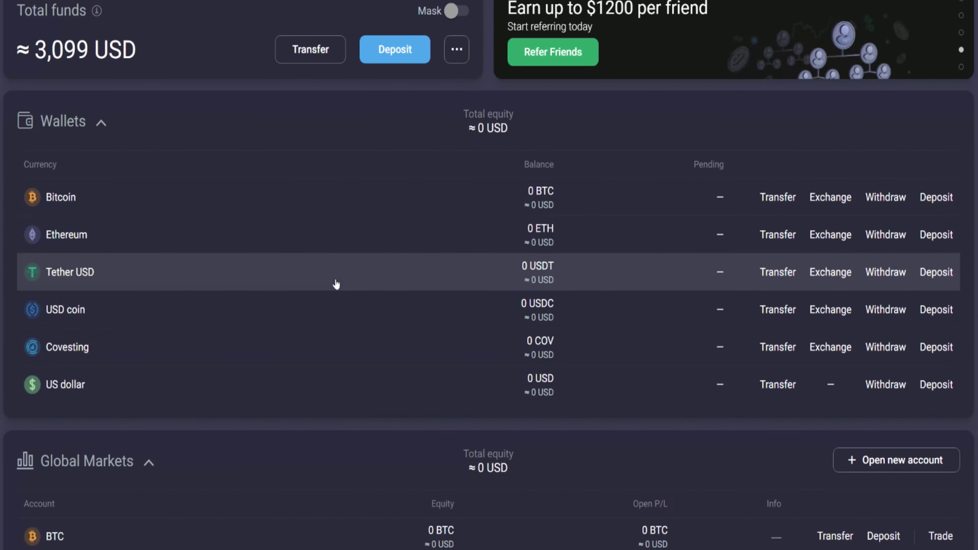
{"action": "scroll", "coordinate": [337, 284], "scroll_direction": "up", "scroll_amount": 2}
{"action": "mouse_move", "coordinate": [311, 17]}
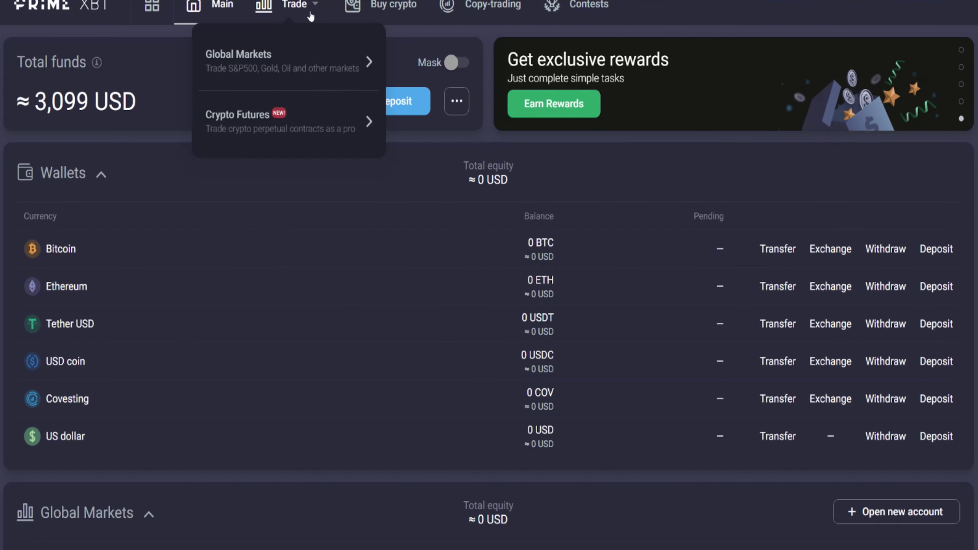
{"action": "mouse_move", "coordinate": [304, 127]}
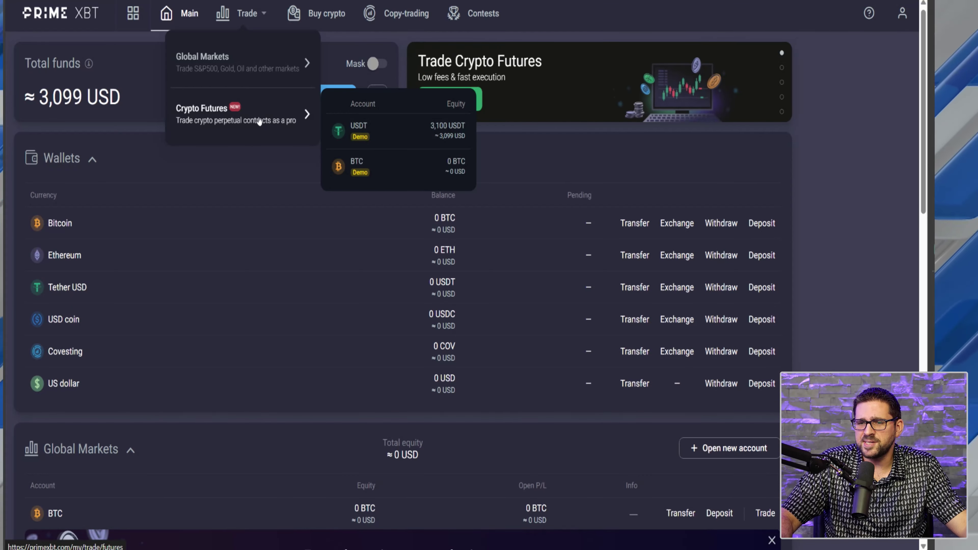
Step: Open the USDT Crypto Futures account's AVAX/USDT screen and compress the chart's price scale
{"action": "left_click", "coordinate": [259, 122]}
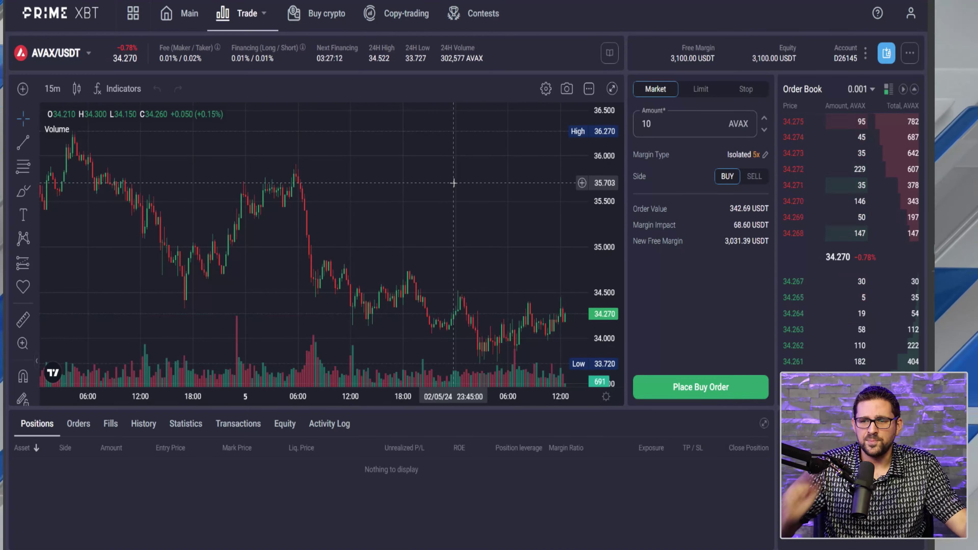
{"action": "left_click_drag", "start_coordinate": [609, 213], "coordinate": [609, 230]}
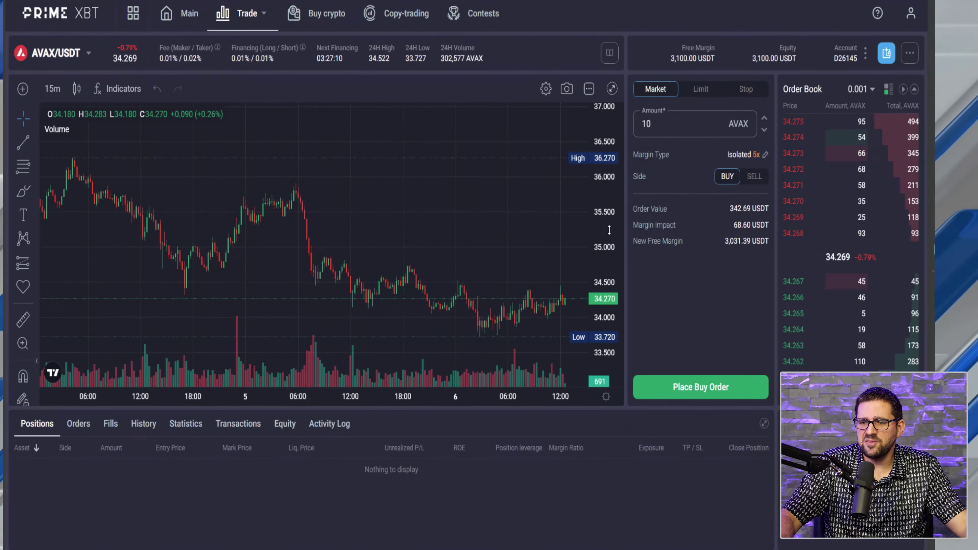
{"action": "scroll", "coordinate": [487, 234], "scroll_direction": "down", "scroll_amount": 5}
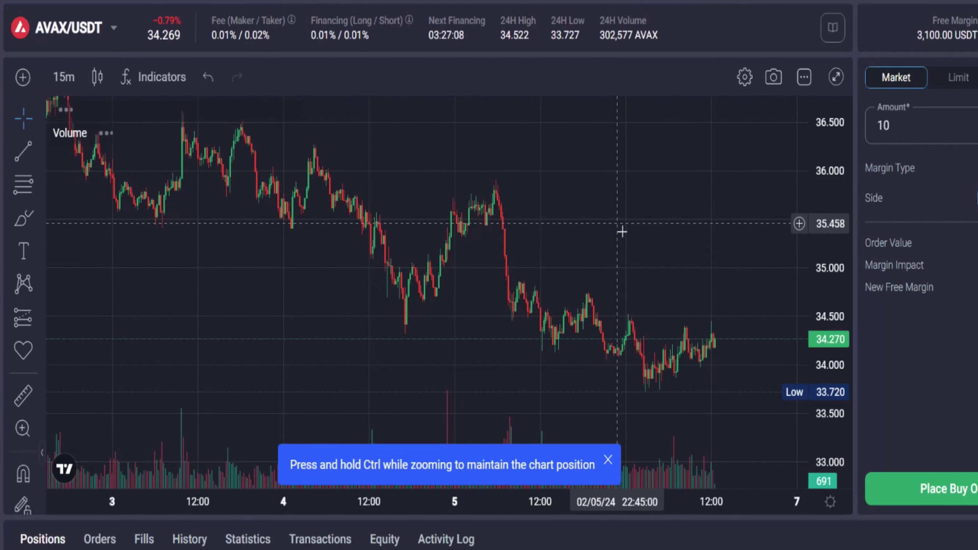
{"action": "scroll", "coordinate": [622, 232], "scroll_direction": "up", "scroll_amount": 3}
Step: Browse the list of available chart indicators, then close it
{"action": "left_click", "coordinate": [161, 77]}
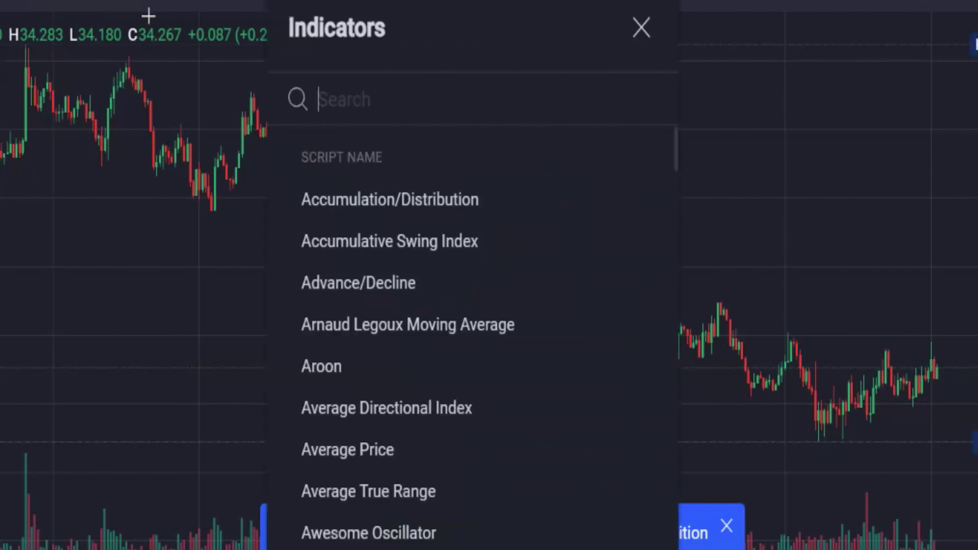
{"action": "scroll", "coordinate": [516, 297], "scroll_direction": "down", "scroll_amount": 15}
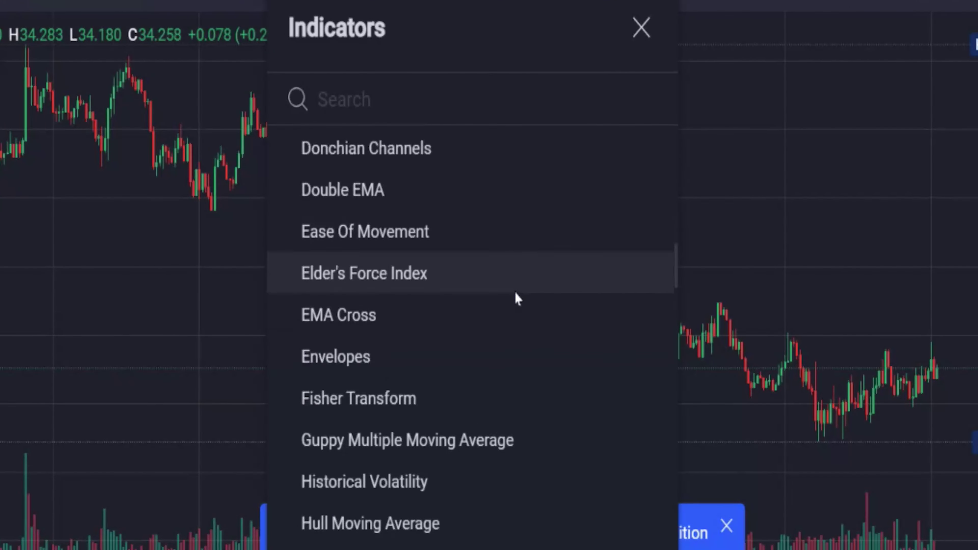
{"action": "scroll", "coordinate": [514, 289], "scroll_direction": "down", "scroll_amount": 15}
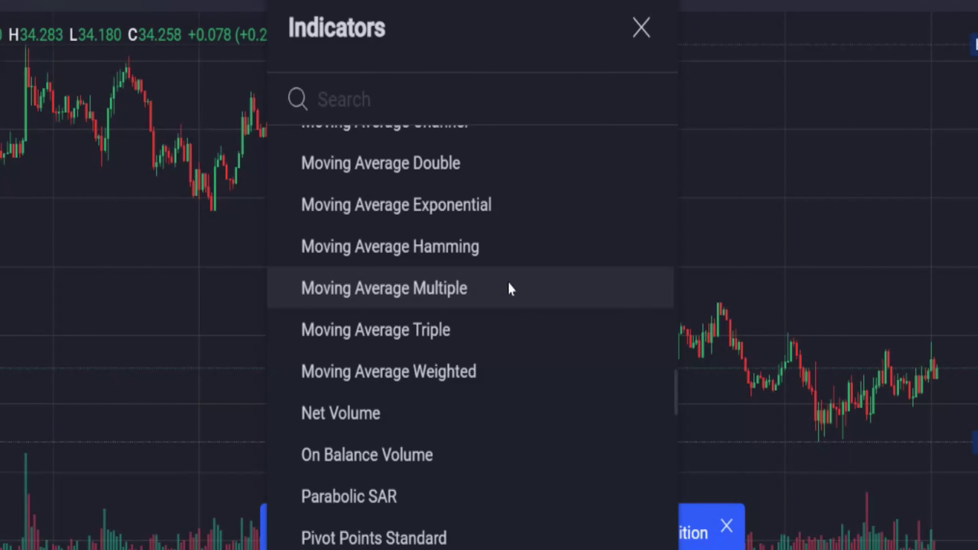
{"action": "scroll", "coordinate": [511, 289], "scroll_direction": "down", "scroll_amount": 5}
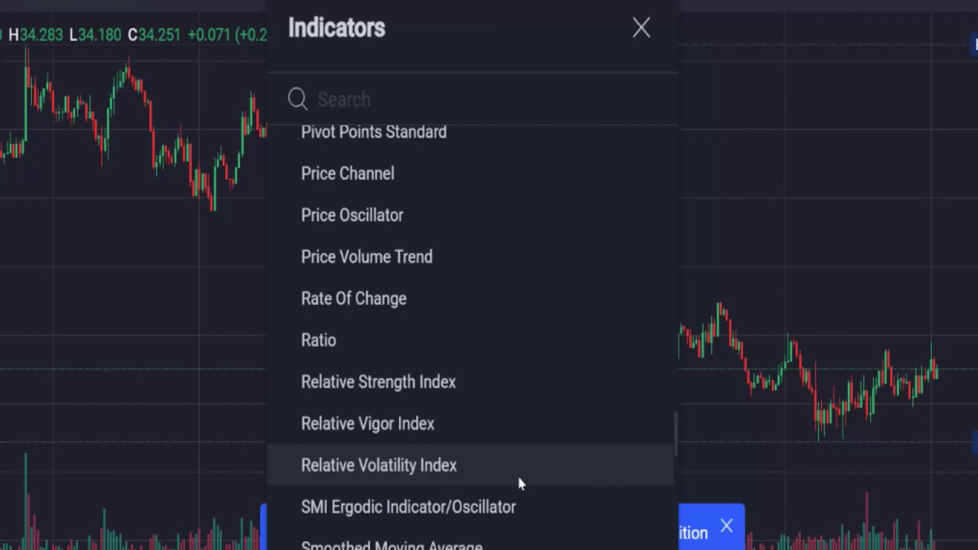
{"action": "scroll", "coordinate": [519, 478], "scroll_direction": "up", "scroll_amount": 10}
{"action": "scroll", "coordinate": [520, 481], "scroll_direction": "down", "scroll_amount": 2}
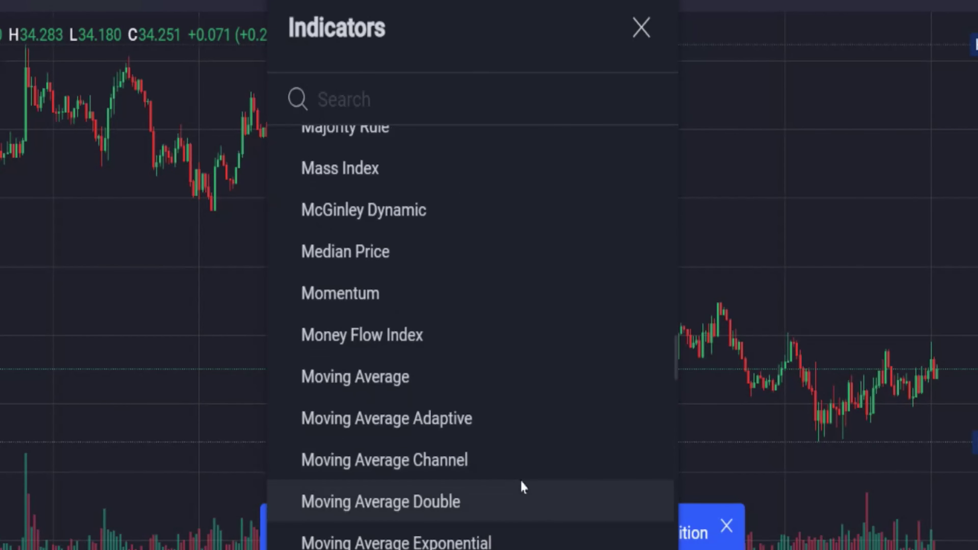
{"action": "scroll", "coordinate": [520, 481], "scroll_direction": "up", "scroll_amount": 3}
{"action": "scroll", "coordinate": [520, 481], "scroll_direction": "up", "scroll_amount": 4}
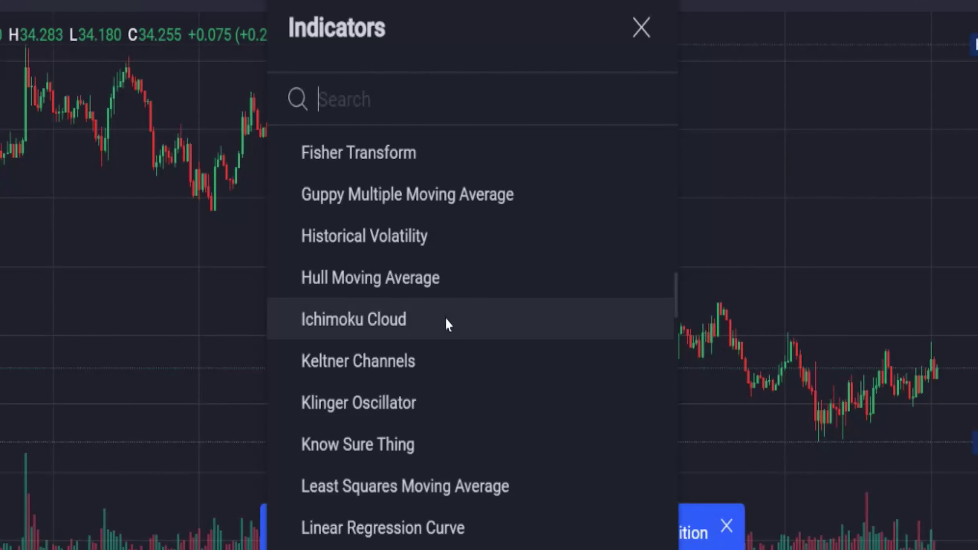
{"action": "scroll", "coordinate": [448, 320], "scroll_direction": "up", "scroll_amount": 20}
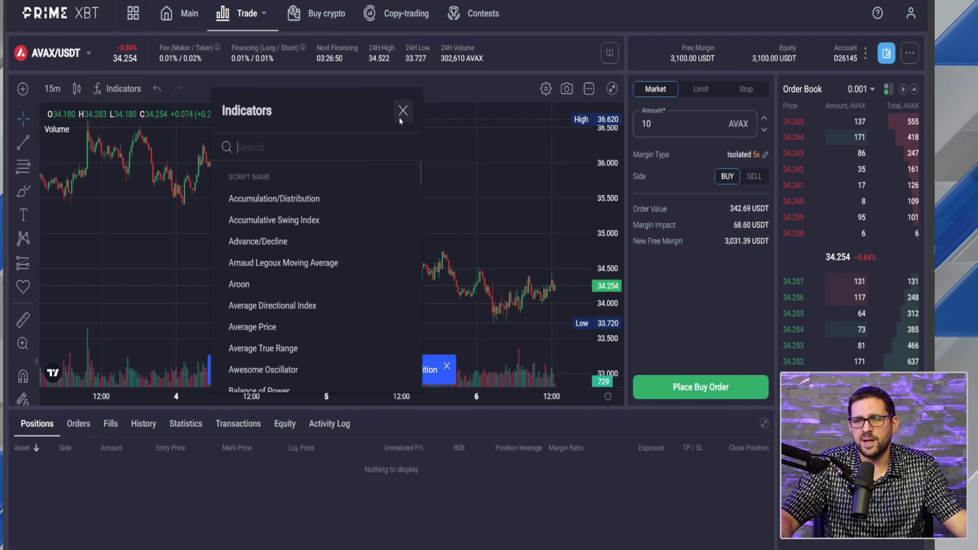
{"action": "left_click", "coordinate": [641, 27]}
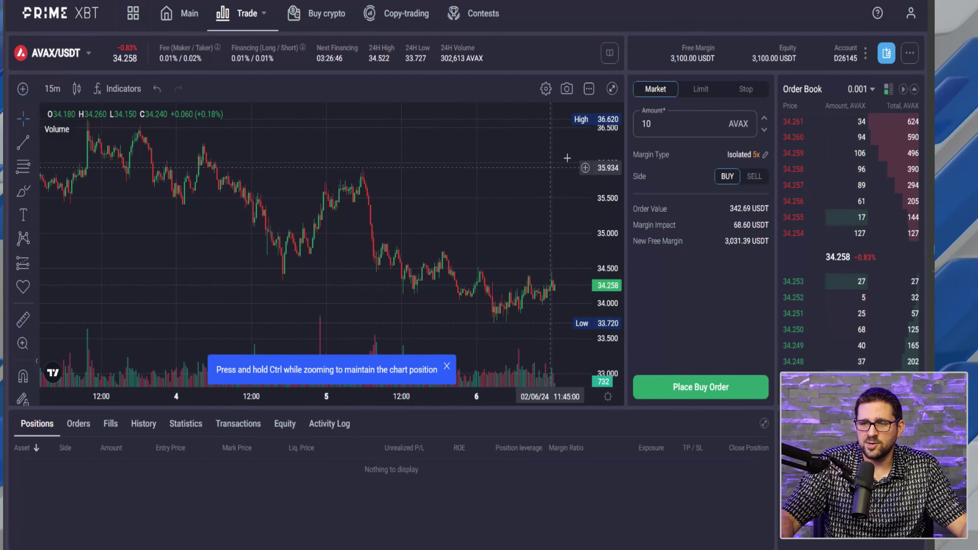
Step: Compress the AVAX/USDT chart's price scale slightly
{"action": "left_click_drag", "start_coordinate": [611, 149], "coordinate": [611, 166]}
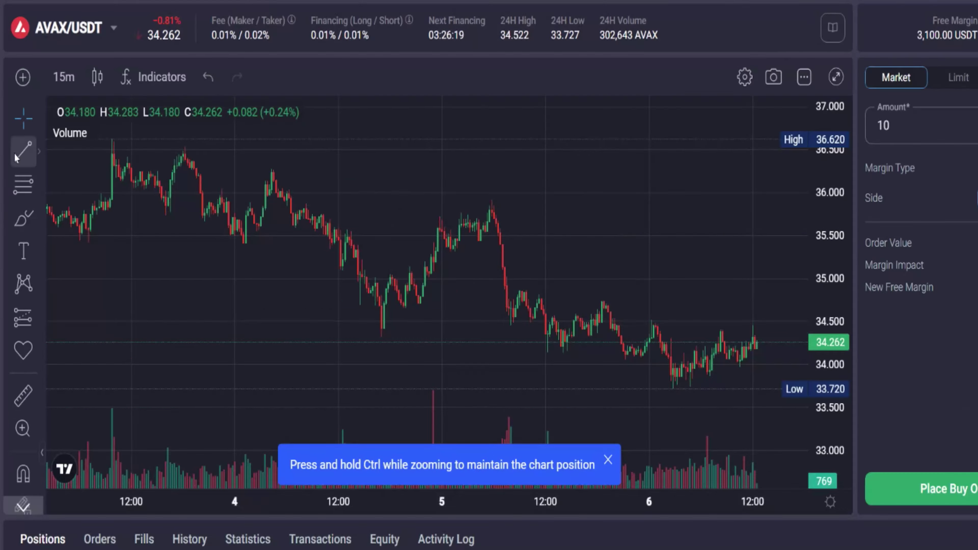
{"action": "left_click", "coordinate": [15, 158]}
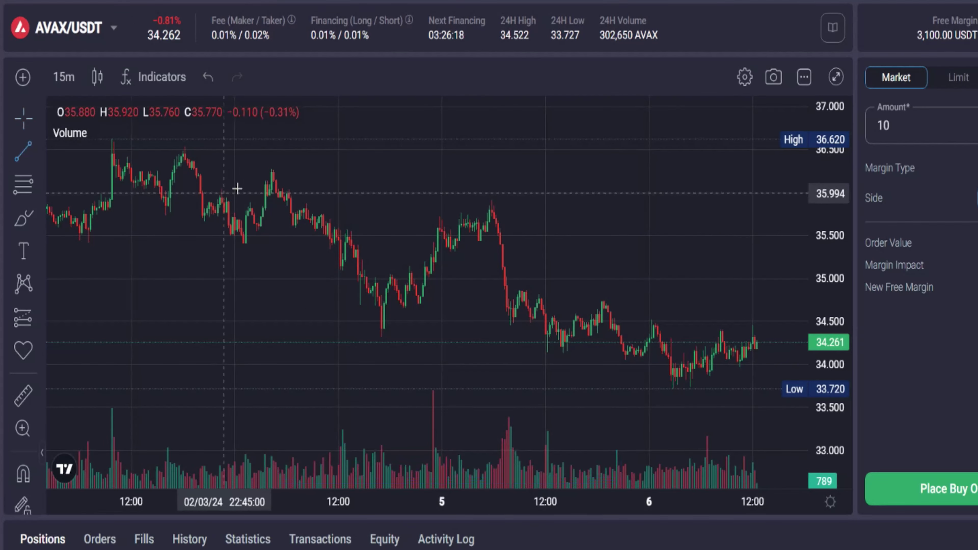
Step: Draw a descending trend line across the AVAX/USDT highs and bring up the trading pair list
{"action": "left_click", "coordinate": [273, 178]}
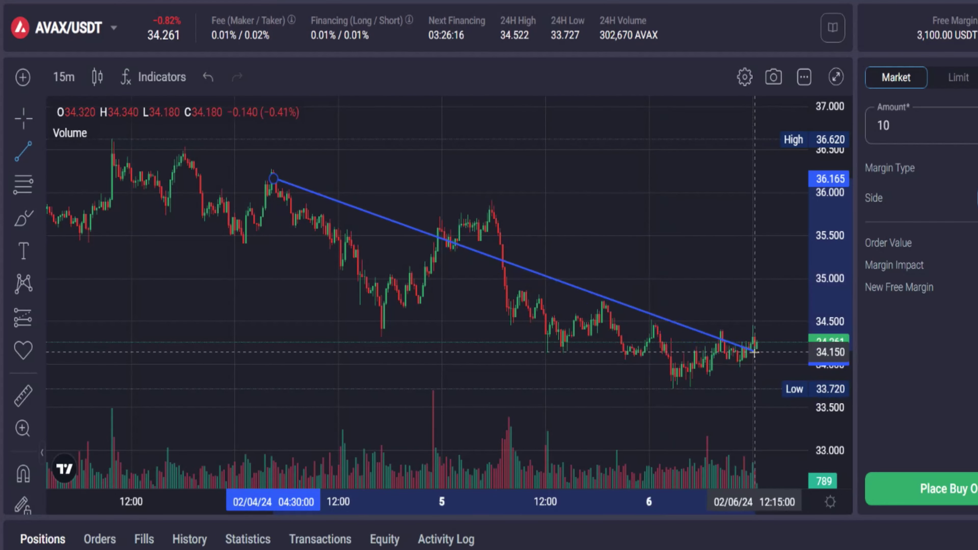
{"action": "left_click", "coordinate": [751, 352]}
{"action": "left_click", "coordinate": [709, 290]}
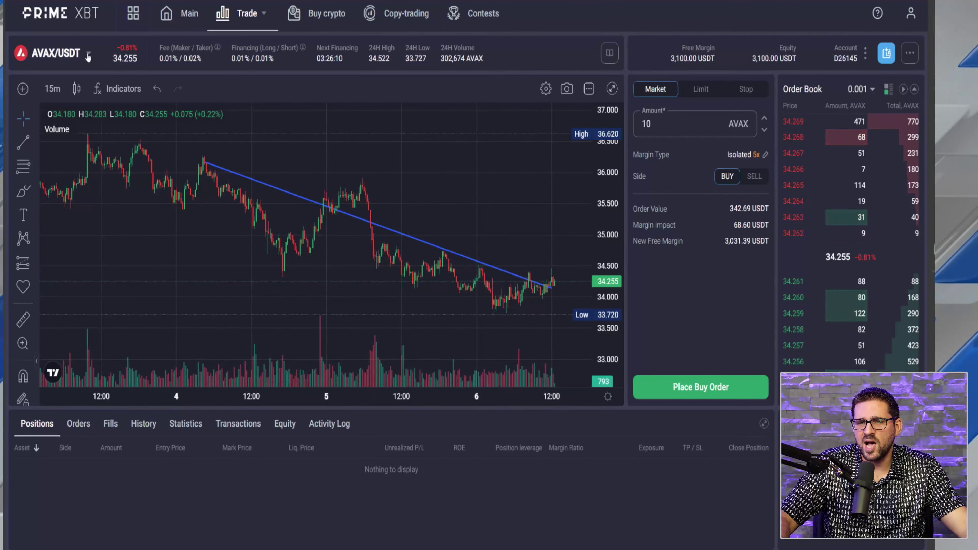
{"action": "left_click", "coordinate": [68, 27]}
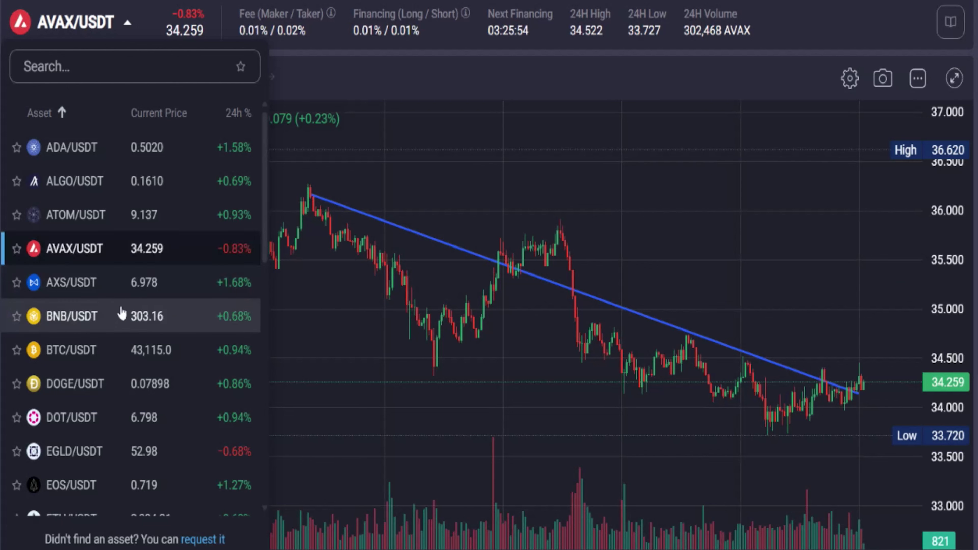
Step: Switch the chart and order ticket from AVAX/USDT to the ADA/USDT pair
{"action": "scroll", "coordinate": [174, 431], "scroll_direction": "down", "scroll_amount": 10}
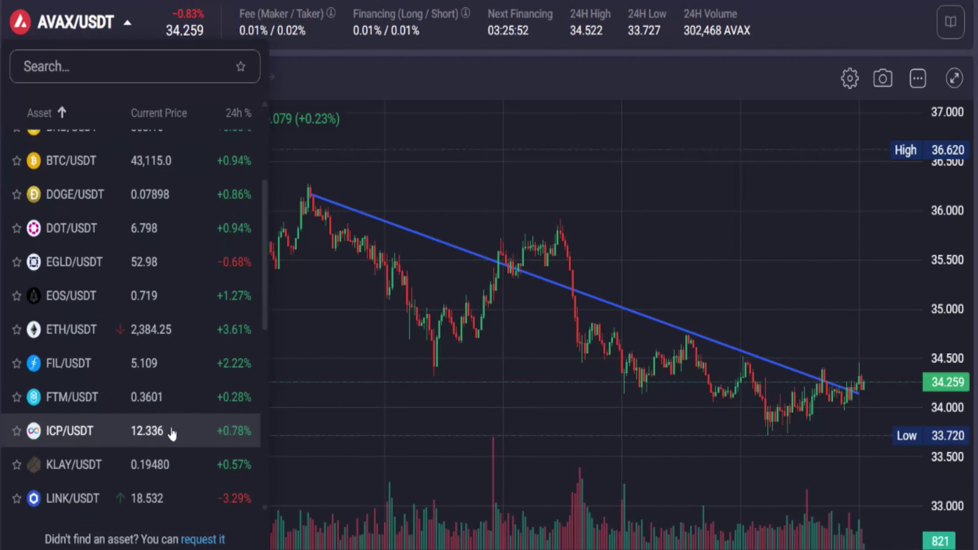
{"action": "scroll", "coordinate": [174, 435], "scroll_direction": "up", "scroll_amount": 10}
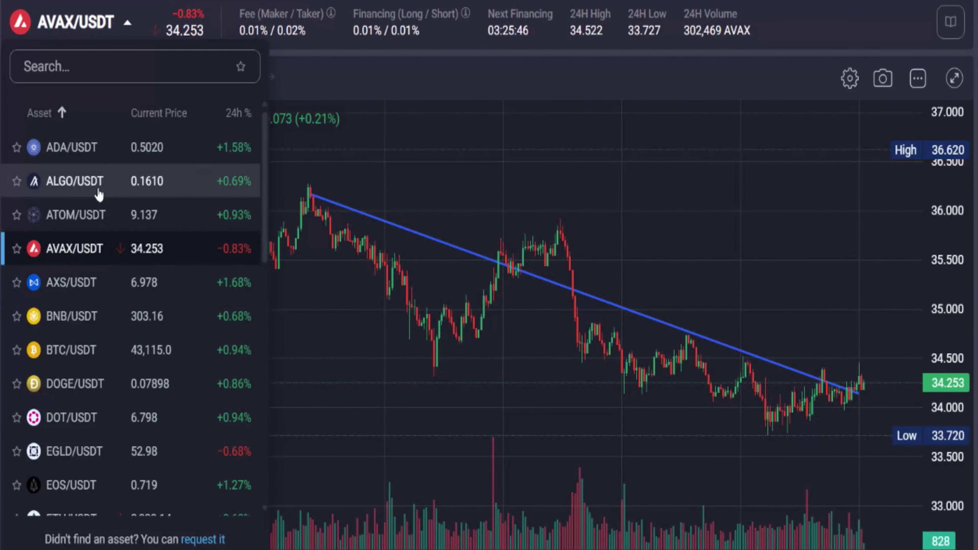
{"action": "left_click", "coordinate": [81, 156]}
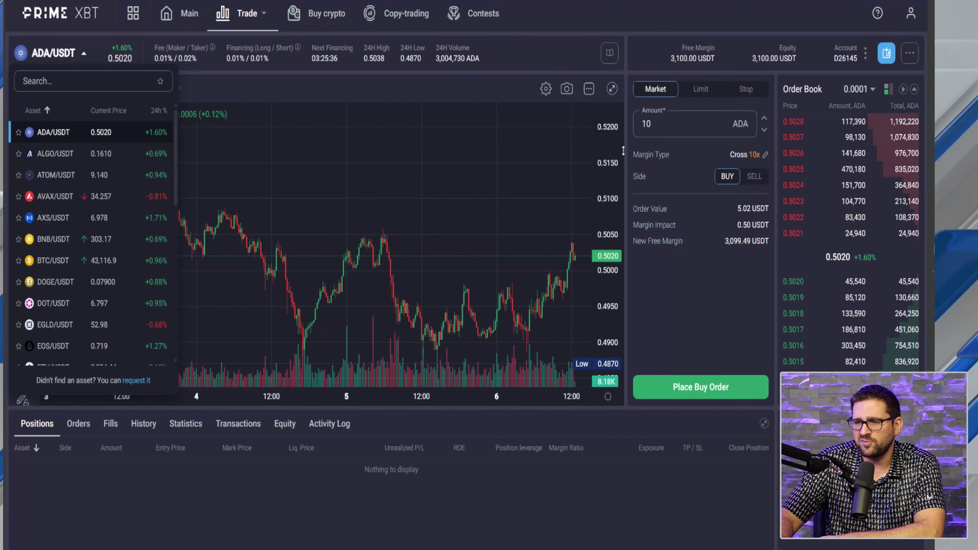
{"action": "left_click", "coordinate": [698, 92]}
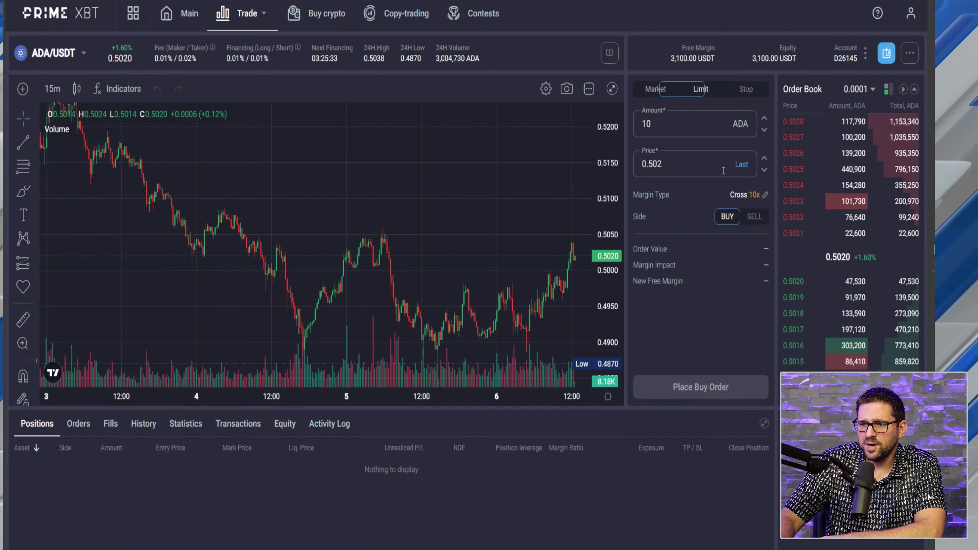
Step: Set up a limit buy of 100 ADA at 0.515, worth 51.50 USDT
{"action": "left_click", "coordinate": [657, 90]}
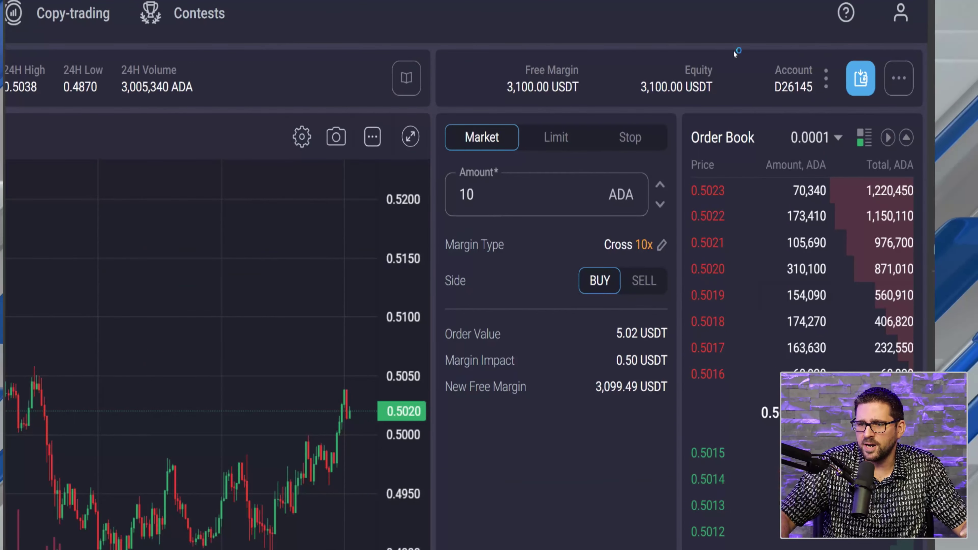
{"action": "left_click", "coordinate": [553, 144]}
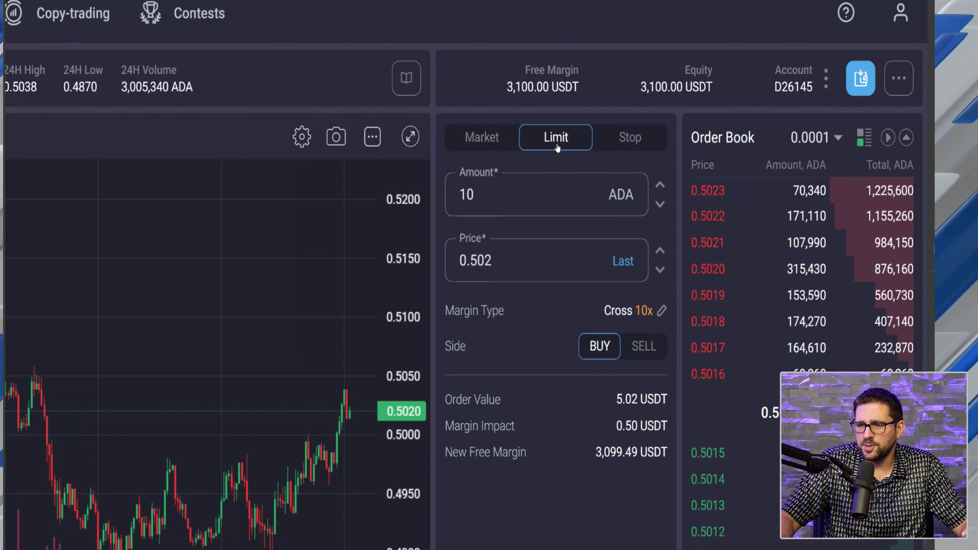
{"action": "left_click", "coordinate": [545, 199]}
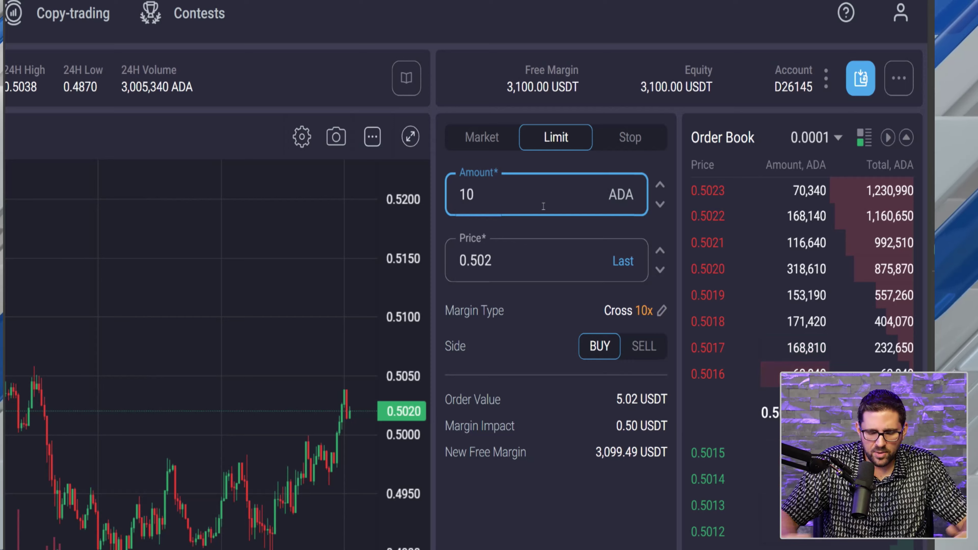
{"action": "type", "text": "0"}
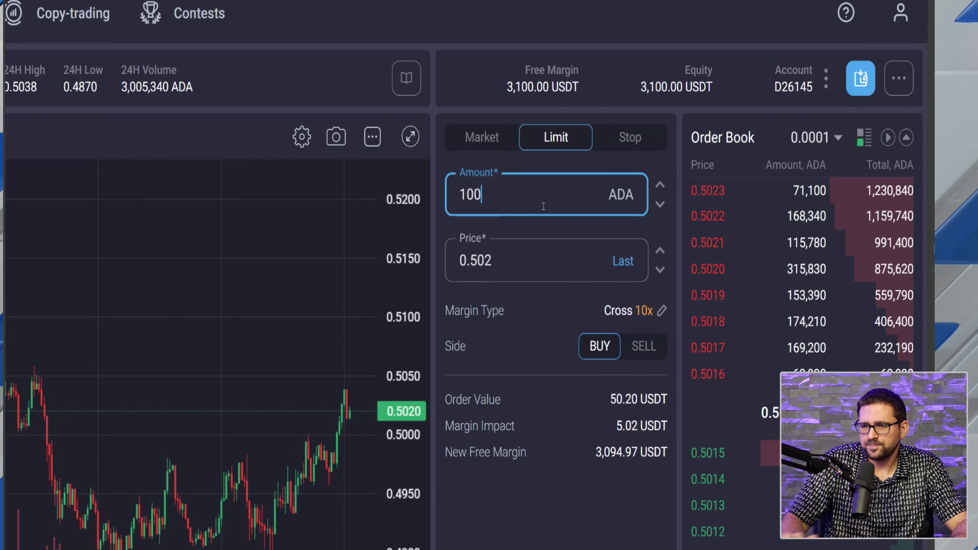
{"action": "left_click", "coordinate": [531, 262]}
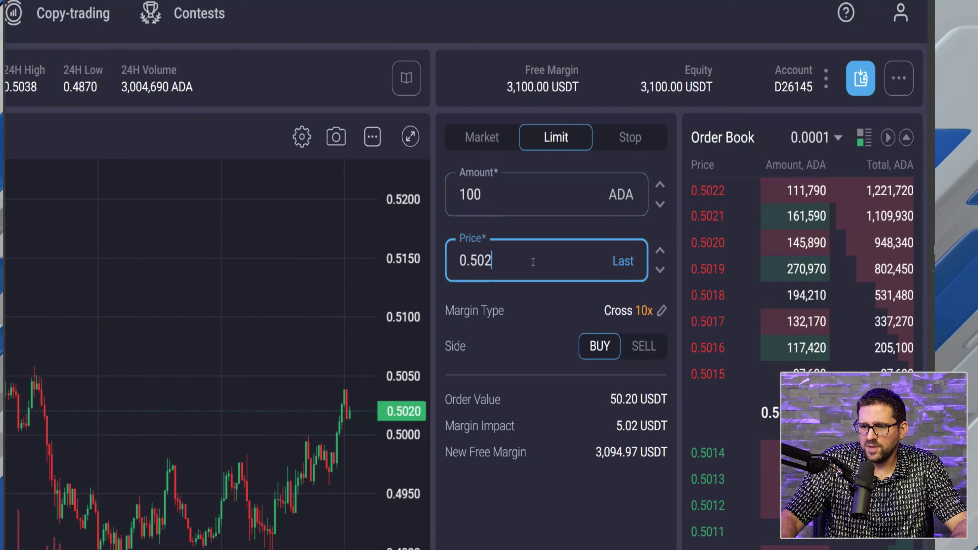
{"action": "key", "text": "BackSpace"}
{"action": "key", "text": "BackSpace"}
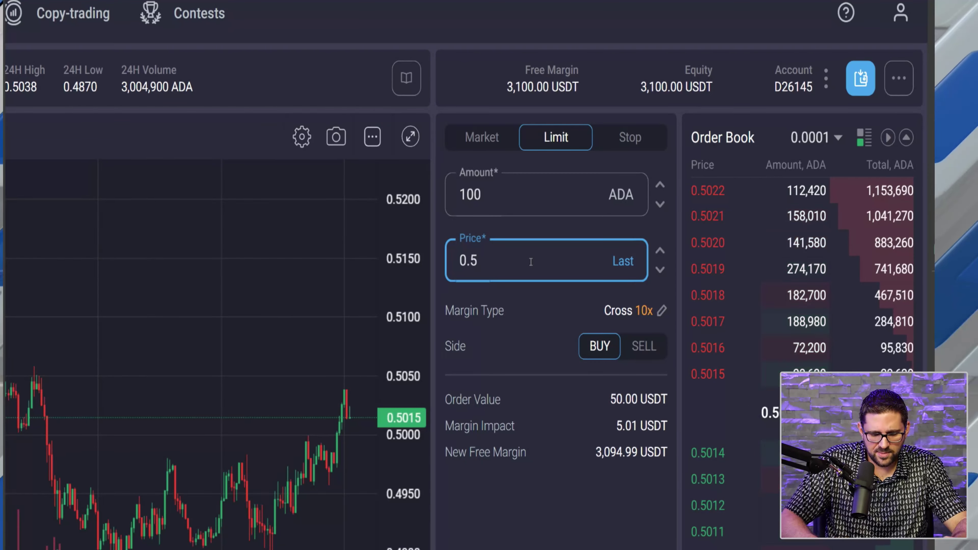
{"action": "type", "text": "15"}
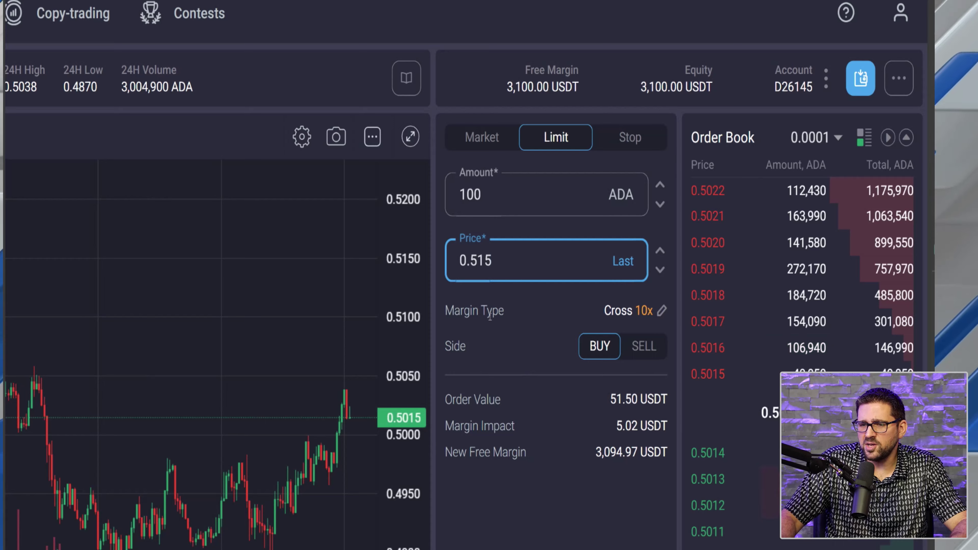
{"action": "left_click", "coordinate": [662, 310]}
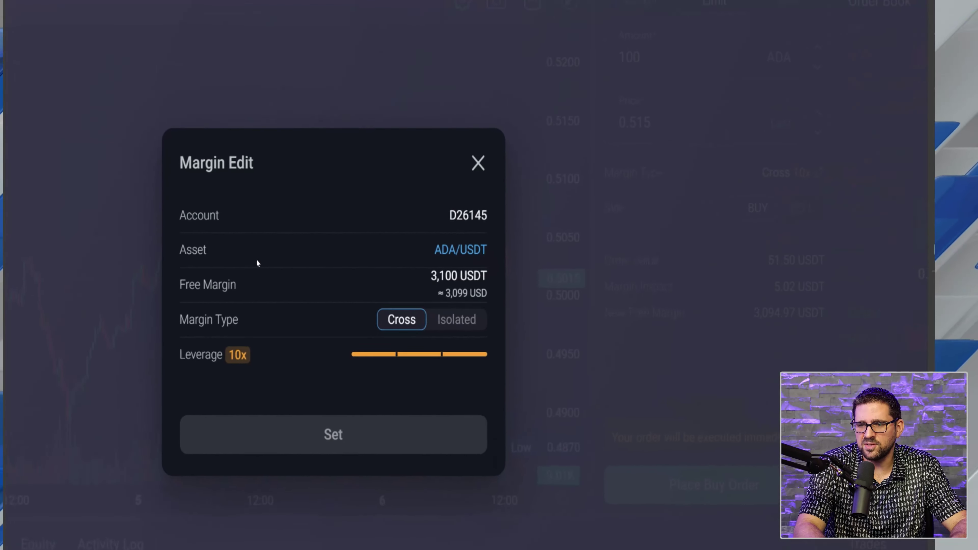
Step: Set the ADA order's margin to isolated at 5x leverage
{"action": "left_click", "coordinate": [450, 322]}
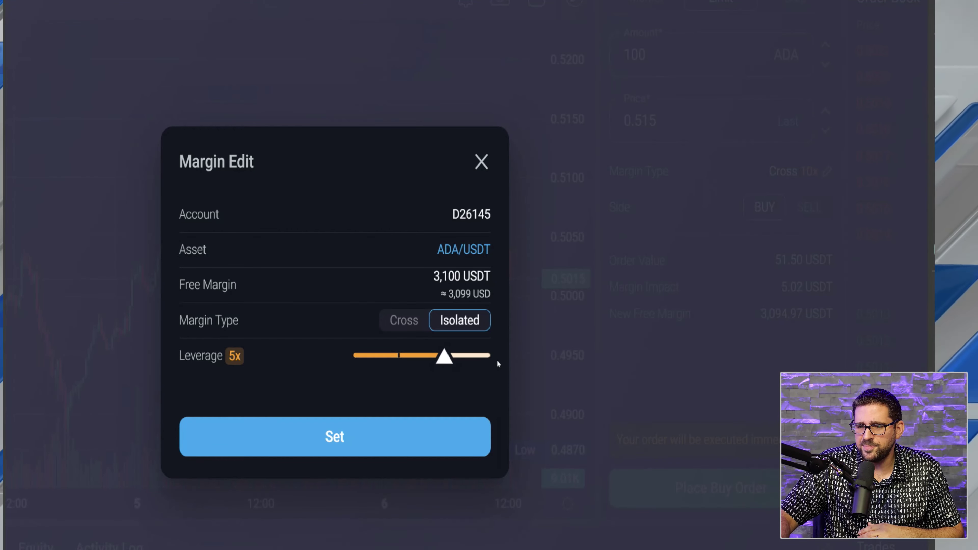
{"action": "mouse_move", "coordinate": [443, 356]}
{"action": "left_mouse_down"}
{"action": "mouse_move", "coordinate": [397, 355]}
{"action": "mouse_move", "coordinate": [444, 356]}
{"action": "left_mouse_up"}
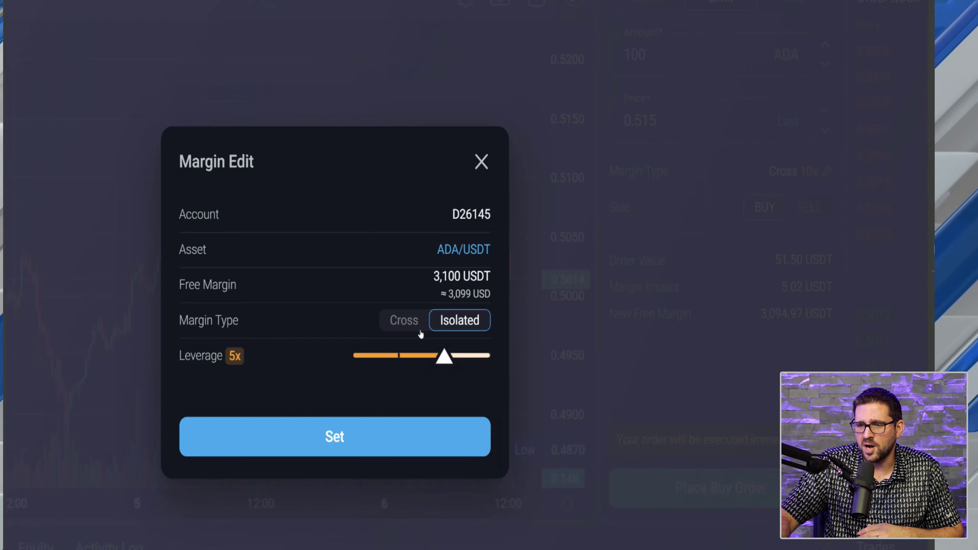
{"action": "left_click", "coordinate": [399, 450]}
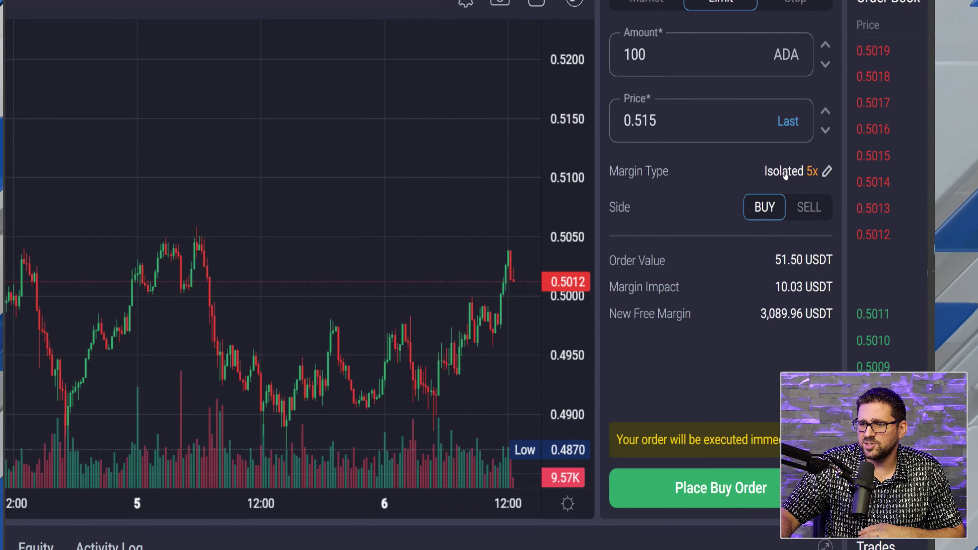
Step: Keep the buy side and review the order: 51.5 USDT value, 0.0051 USDT fee
{"action": "left_click", "coordinate": [809, 208]}
{"action": "left_click", "coordinate": [765, 207]}
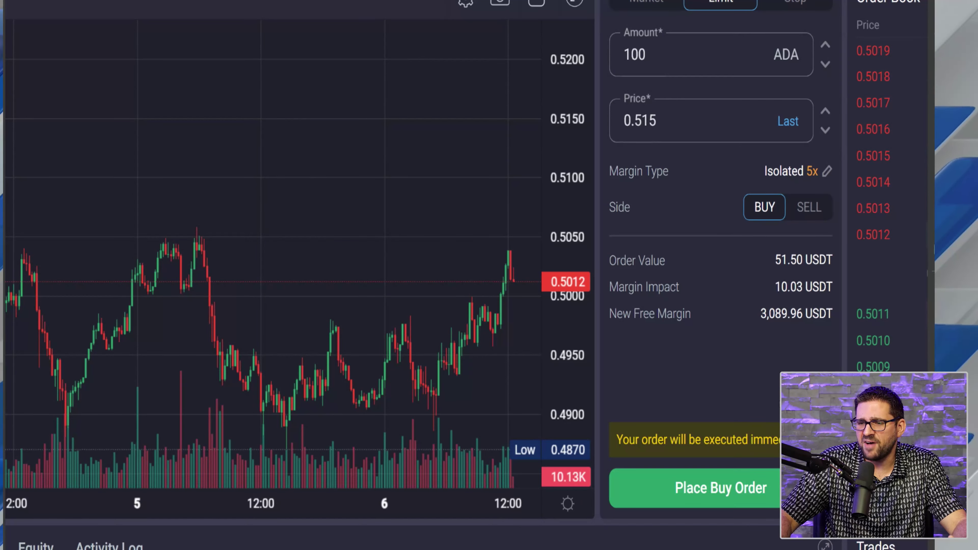
{"action": "left_click", "coordinate": [722, 499]}
Step: Review the 100 ADA limit buy confirmation and place the order at isolated 5x
{"action": "scroll", "coordinate": [648, 406], "scroll_direction": "down", "scroll_amount": 5}
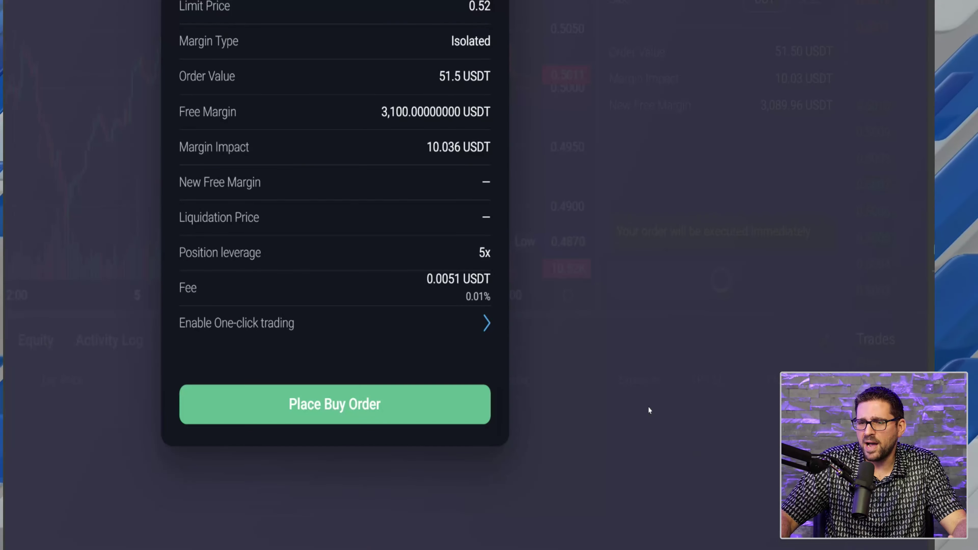
{"action": "scroll", "coordinate": [446, 302], "scroll_direction": "up", "scroll_amount": 5}
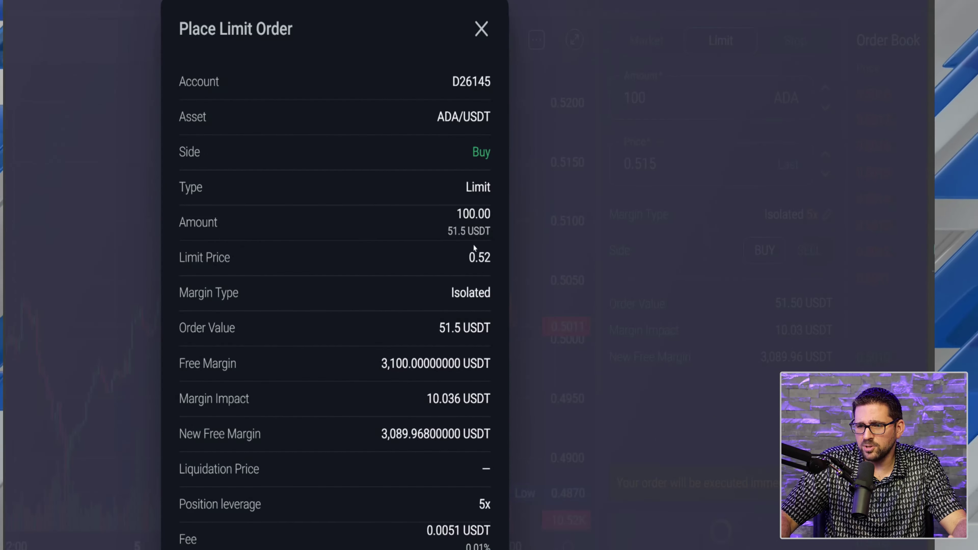
{"action": "scroll", "coordinate": [472, 258], "scroll_direction": "down", "scroll_amount": 2}
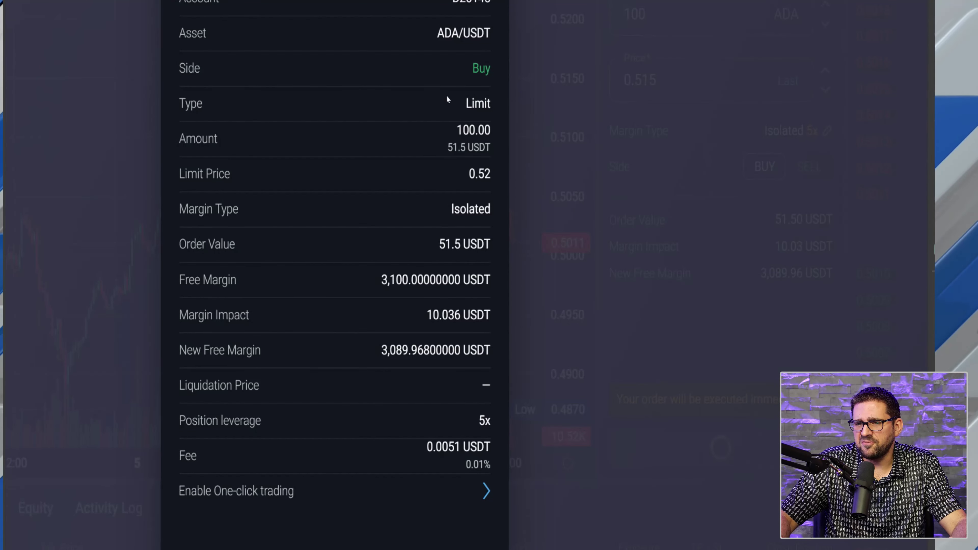
{"action": "scroll", "coordinate": [446, 95], "scroll_direction": "up", "scroll_amount": 2}
{"action": "scroll", "coordinate": [457, 174], "scroll_direction": "down", "scroll_amount": 3}
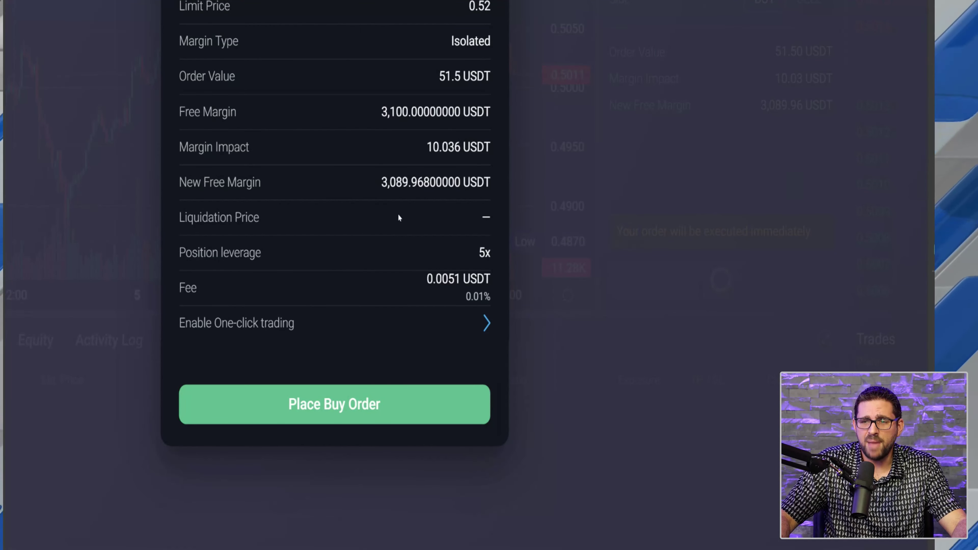
{"action": "left_click", "coordinate": [342, 403]}
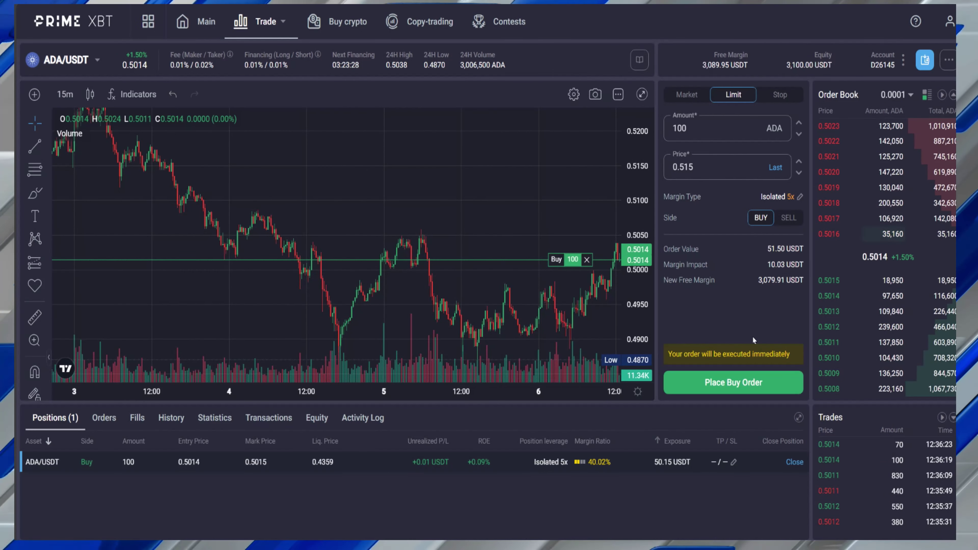
Step: Switch the chart to BTC/USDT, open its margin settings and try Cross margin
{"action": "left_click", "coordinate": [71, 60]}
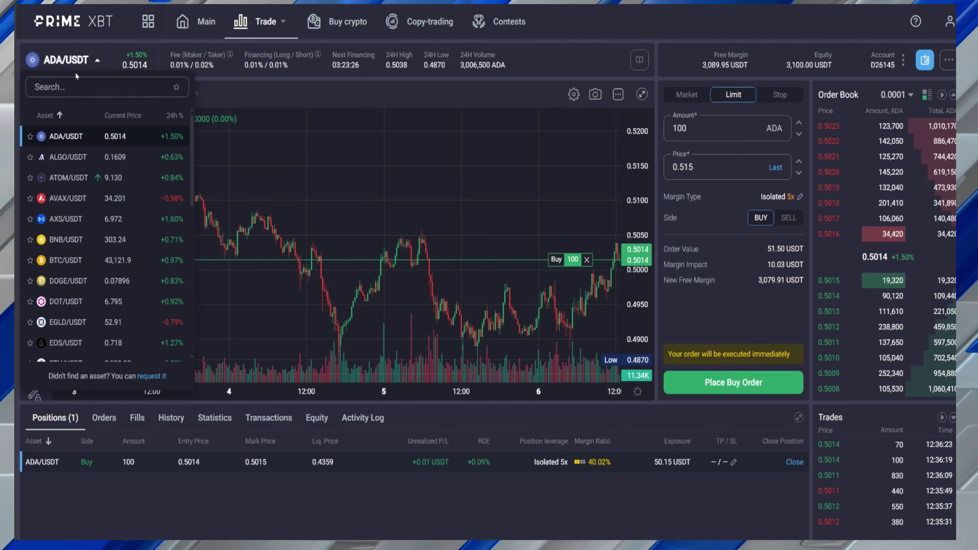
{"action": "left_click", "coordinate": [66, 260]}
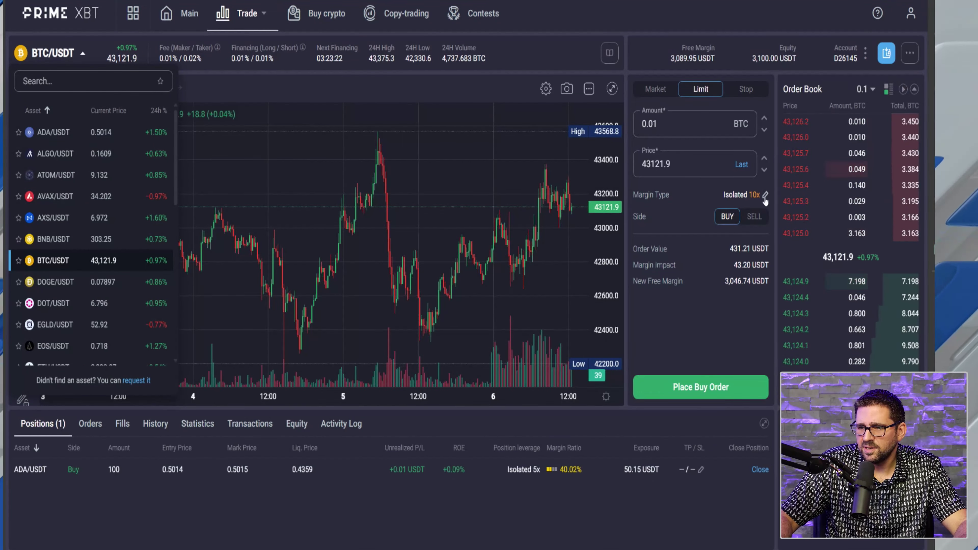
{"action": "left_click", "coordinate": [771, 211]}
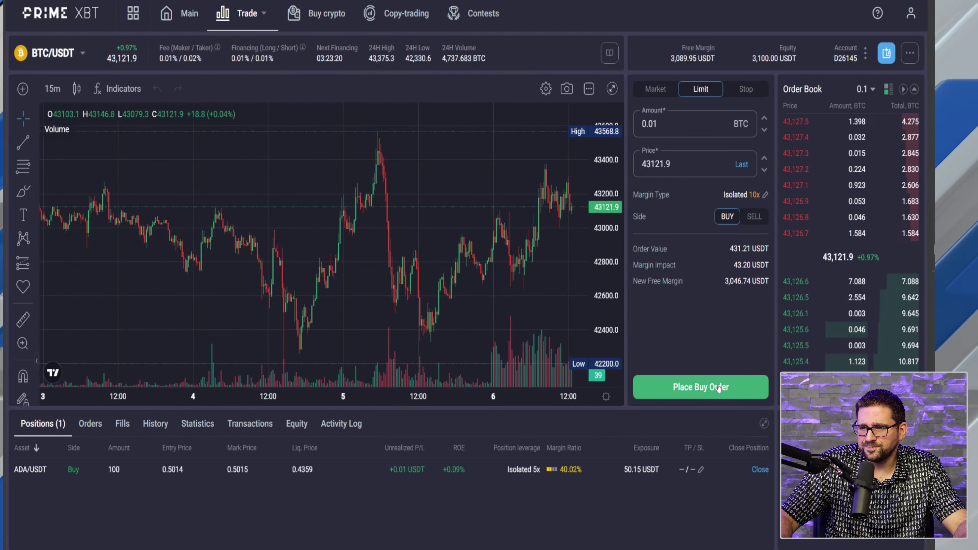
{"action": "left_click", "coordinate": [765, 195]}
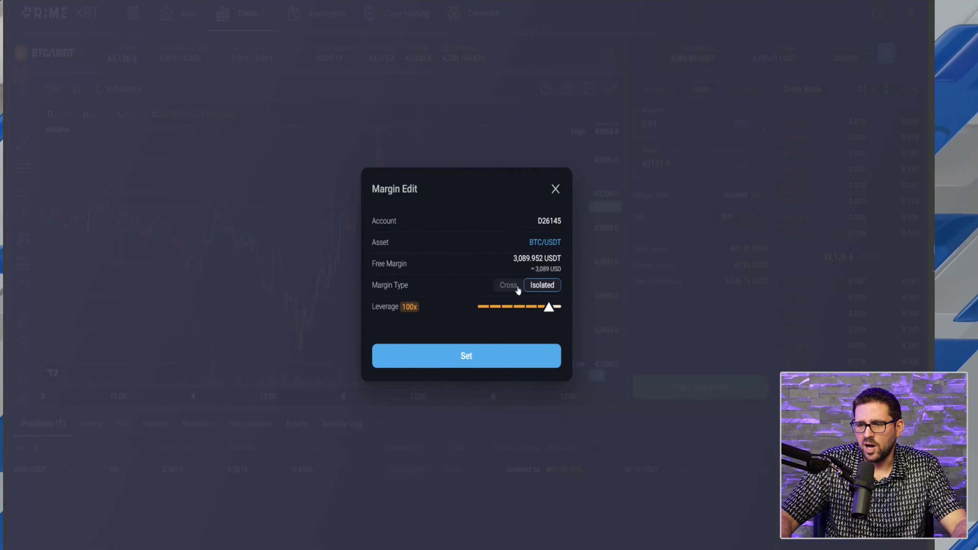
{"action": "left_click", "coordinate": [509, 285]}
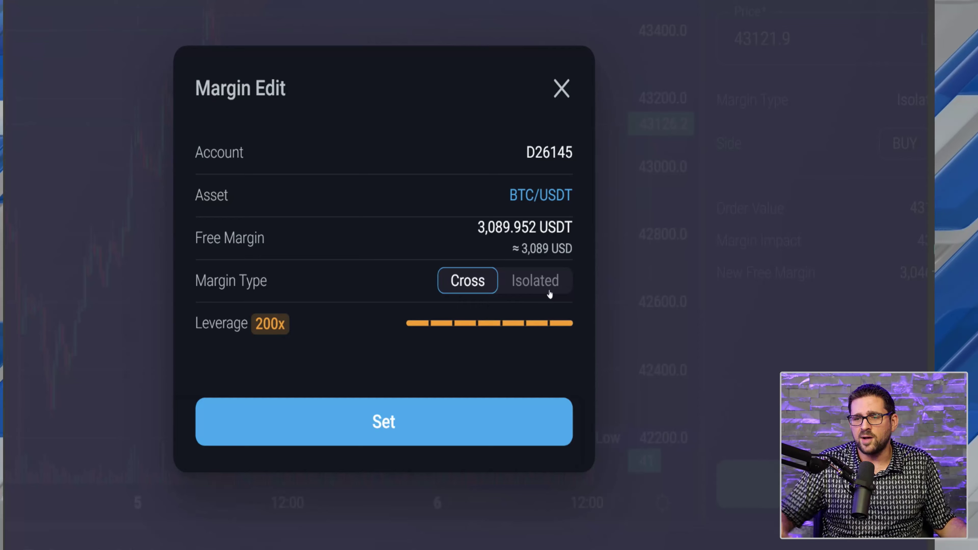
Step: Revert the BTC/USDT margin type to Isolated and close margin settings without applying
{"action": "left_click", "coordinate": [549, 292]}
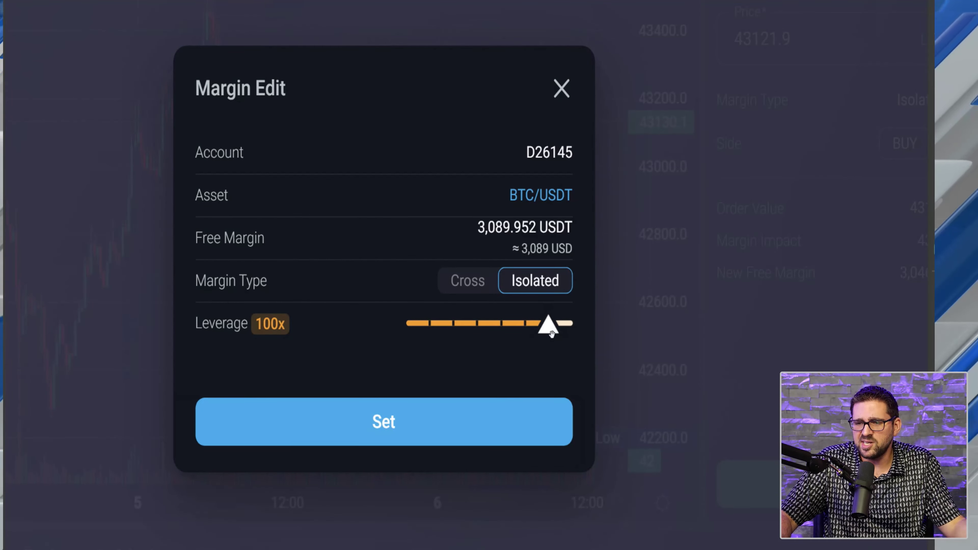
{"action": "left_click", "coordinate": [567, 89]}
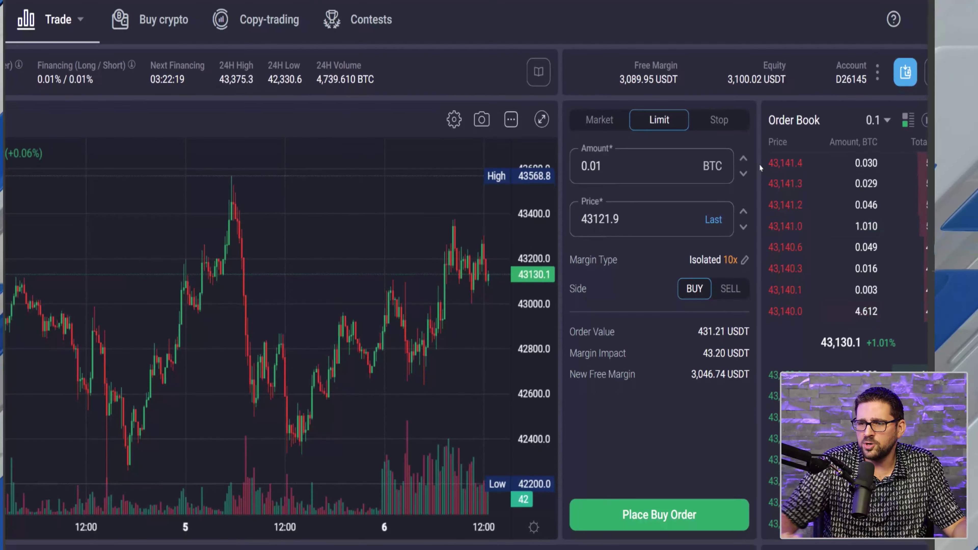
Step: Switch the BTC order to Market, then go to the Global Markets trading page
{"action": "left_click", "coordinate": [600, 119]}
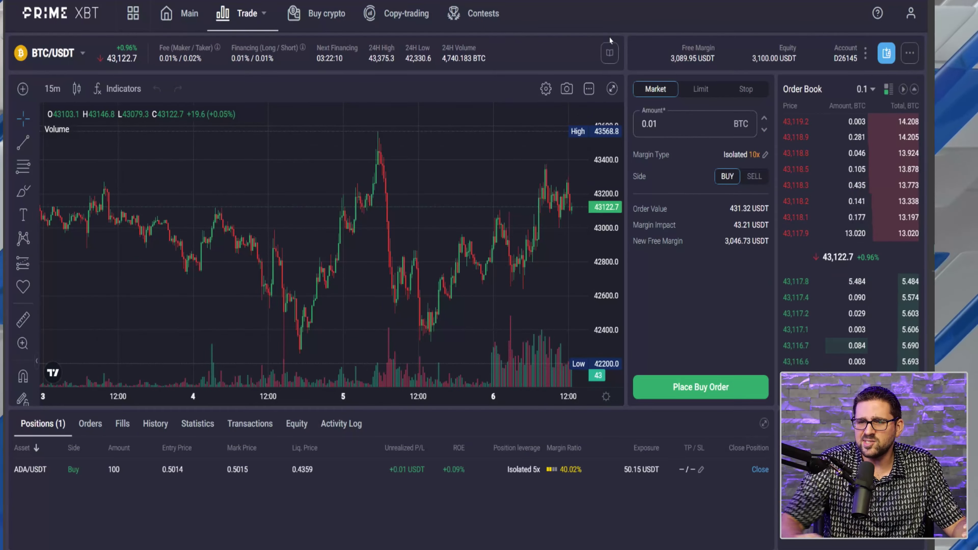
{"action": "mouse_move", "coordinate": [247, 13]}
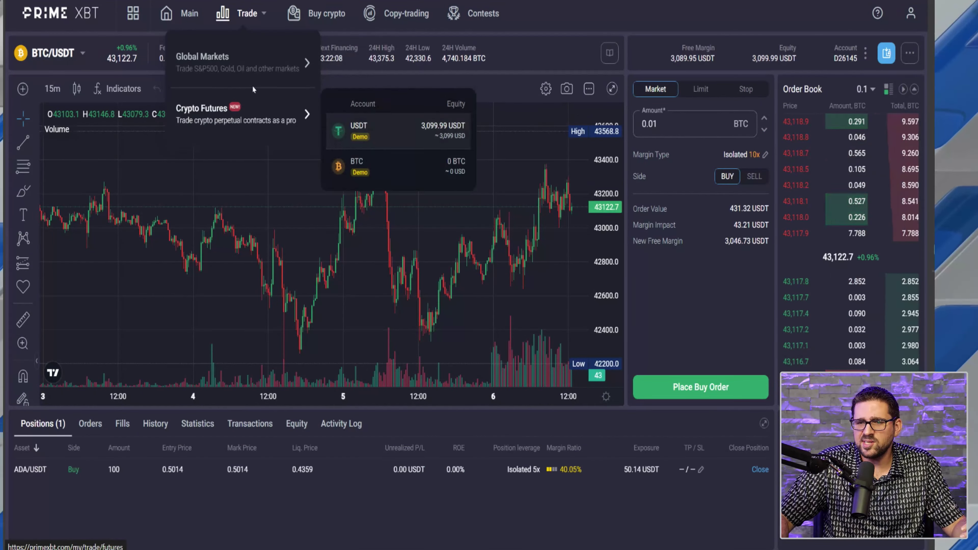
{"action": "mouse_move", "coordinate": [260, 73]}
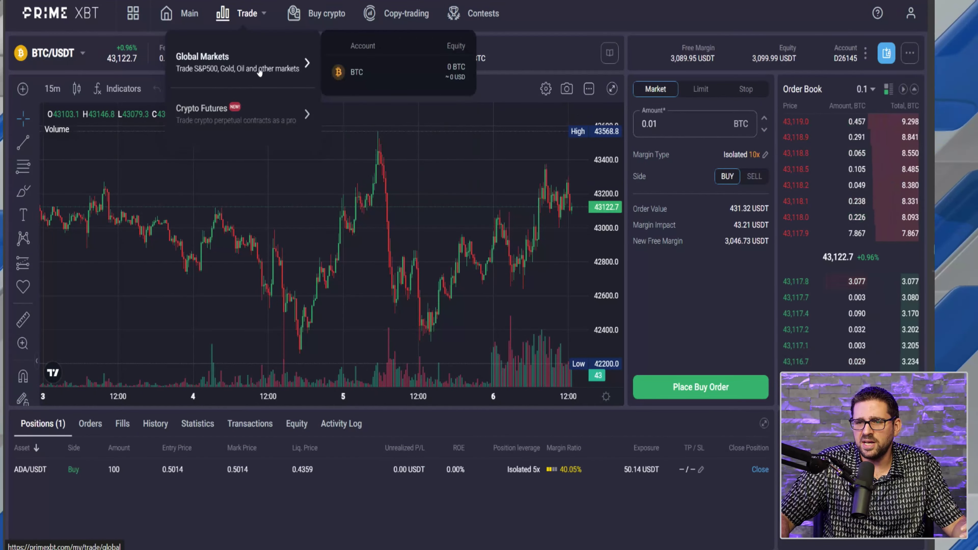
{"action": "left_click", "coordinate": [302, 70]}
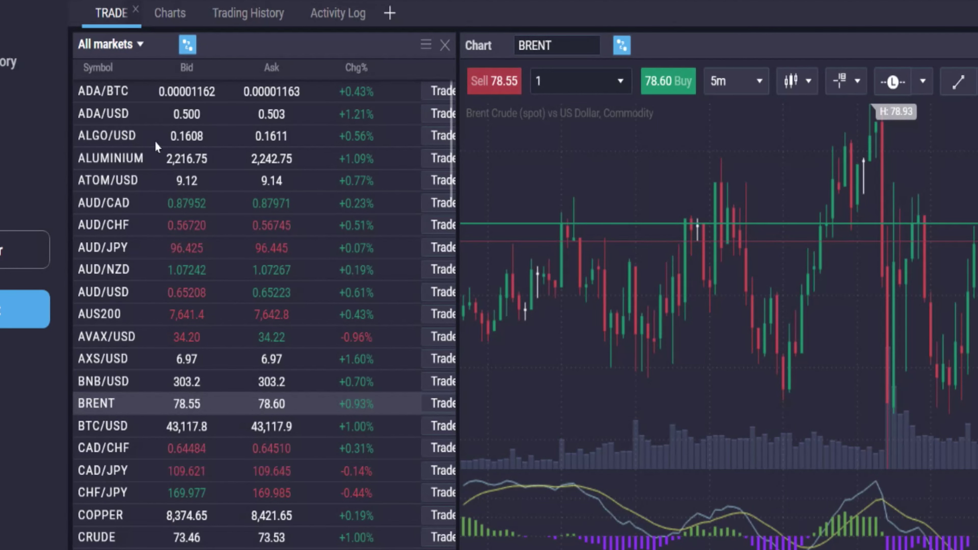
Step: View AUD/JPY, return to BRENT, and start a market sell of 1 BRENT at 78.55
{"action": "left_click", "coordinate": [127, 254]}
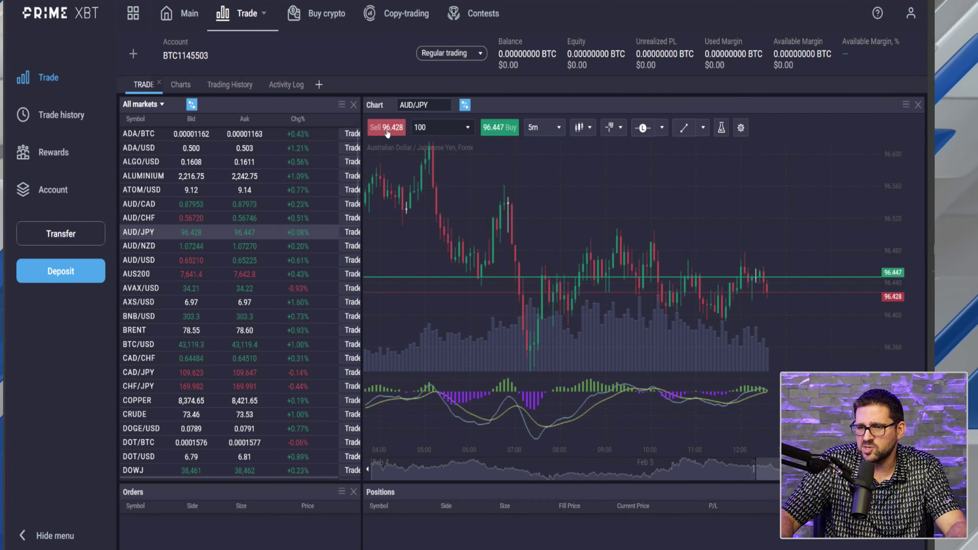
{"action": "left_click", "coordinate": [156, 330]}
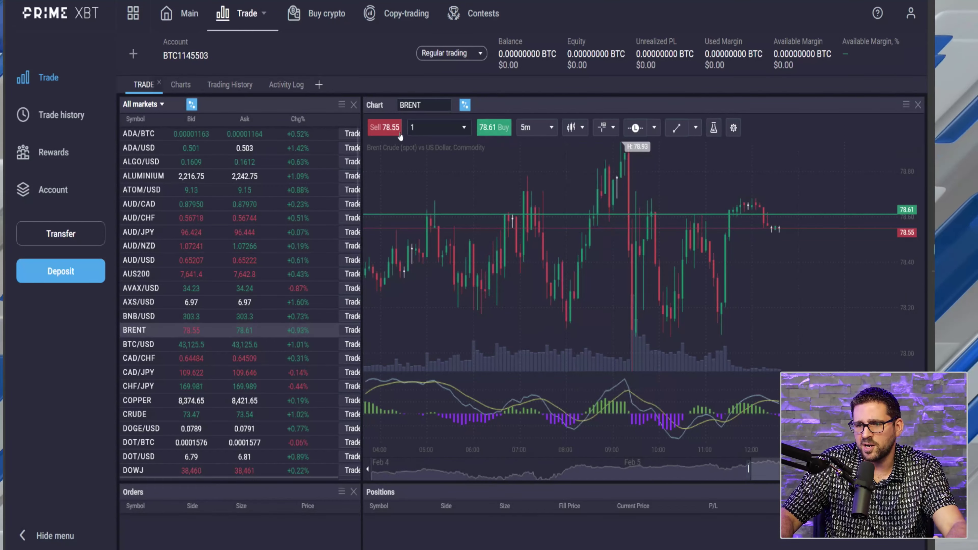
{"action": "left_click", "coordinate": [384, 128]}
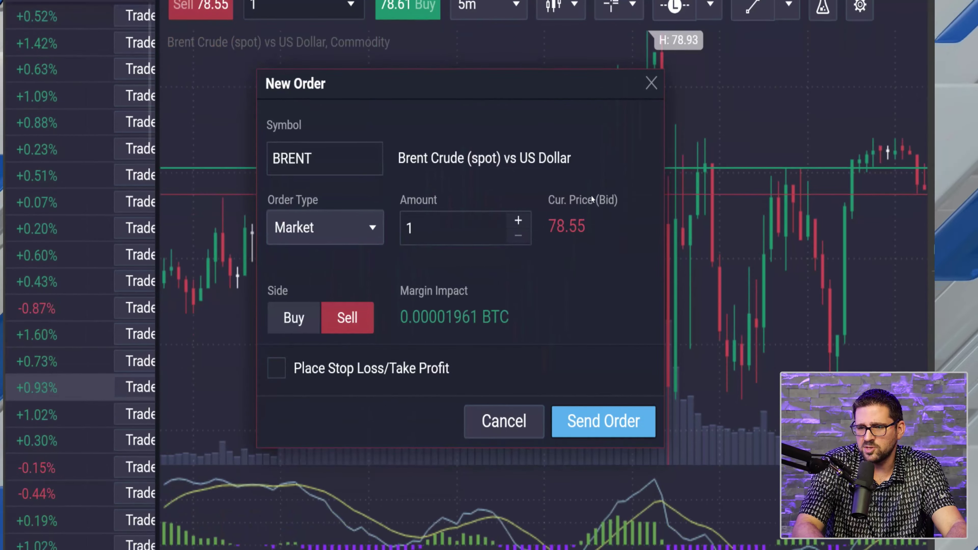
{"action": "left_click", "coordinate": [379, 229]}
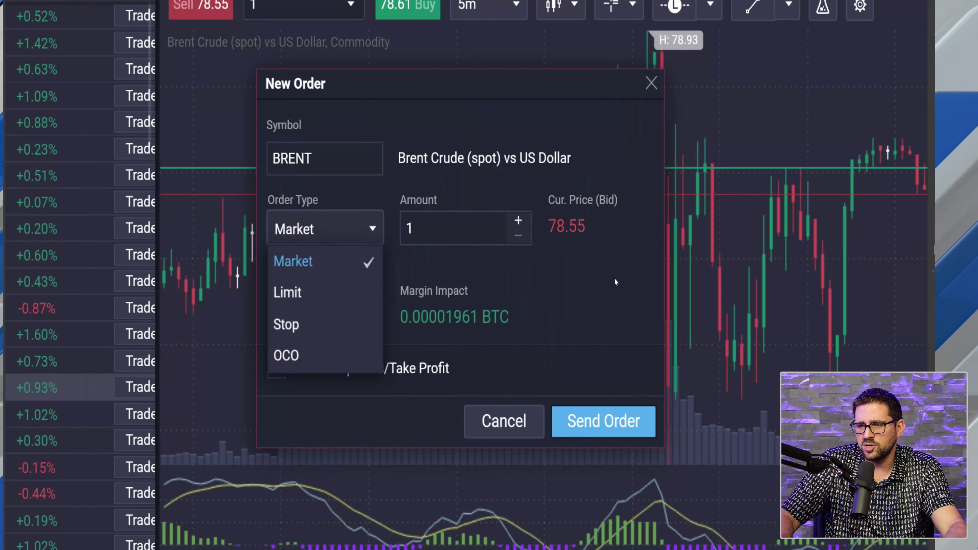
Step: Keep the BRENT sell as a market order with amount 3, without stop loss or take profit
{"action": "left_click", "coordinate": [564, 265]}
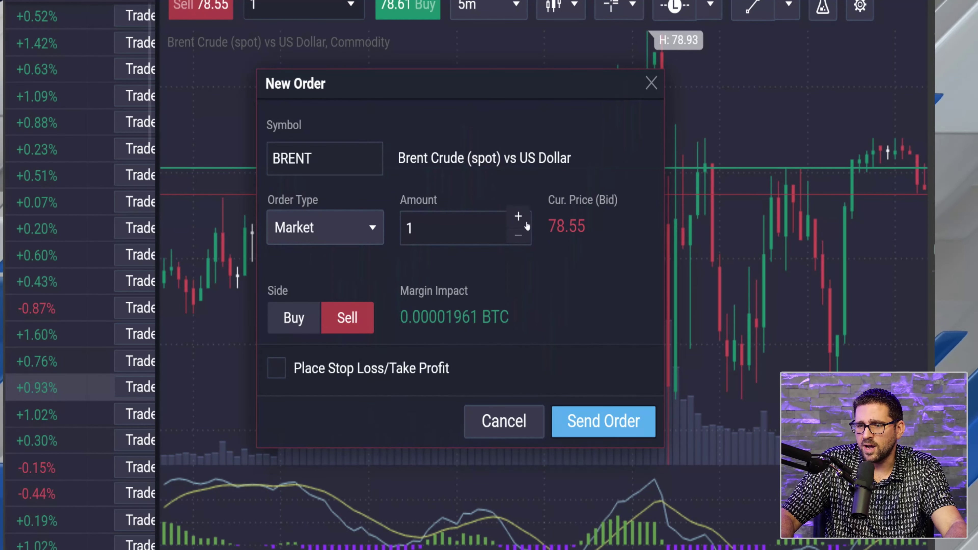
{"action": "left_click", "coordinate": [518, 217]}
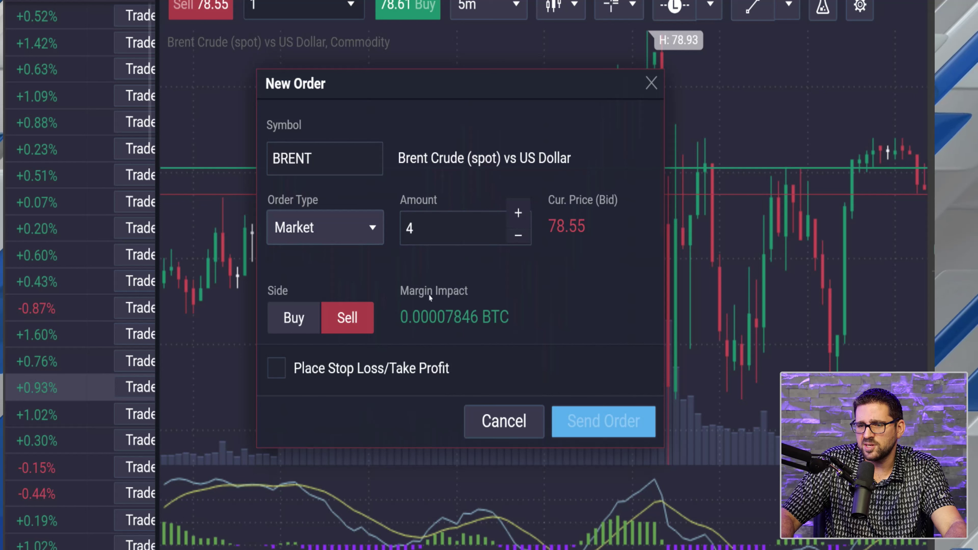
{"action": "left_click", "coordinate": [519, 244]}
{"action": "left_click", "coordinate": [276, 369]}
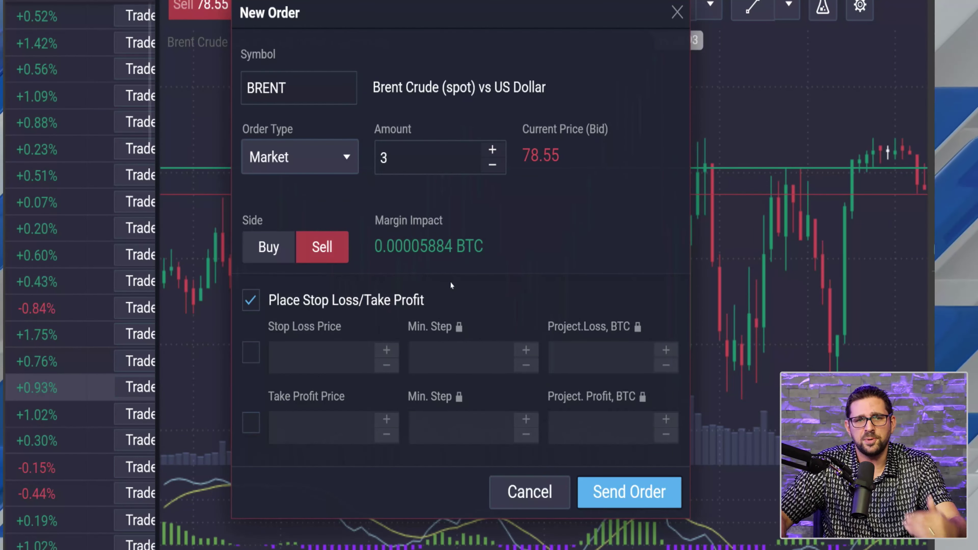
{"action": "left_click", "coordinate": [316, 298]}
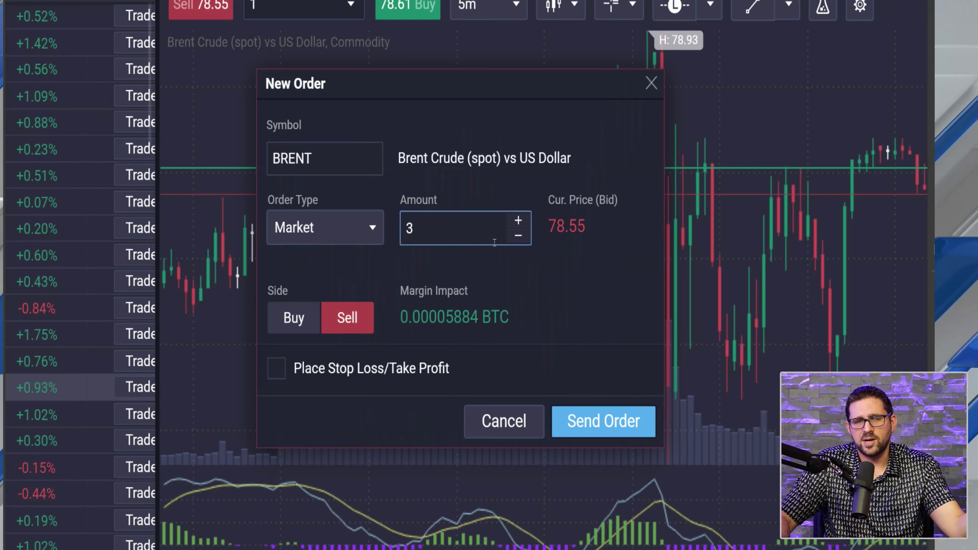
Step: Submit the sell 3 BRENT order, then back out and close it unsent
{"action": "left_click", "coordinate": [604, 422]}
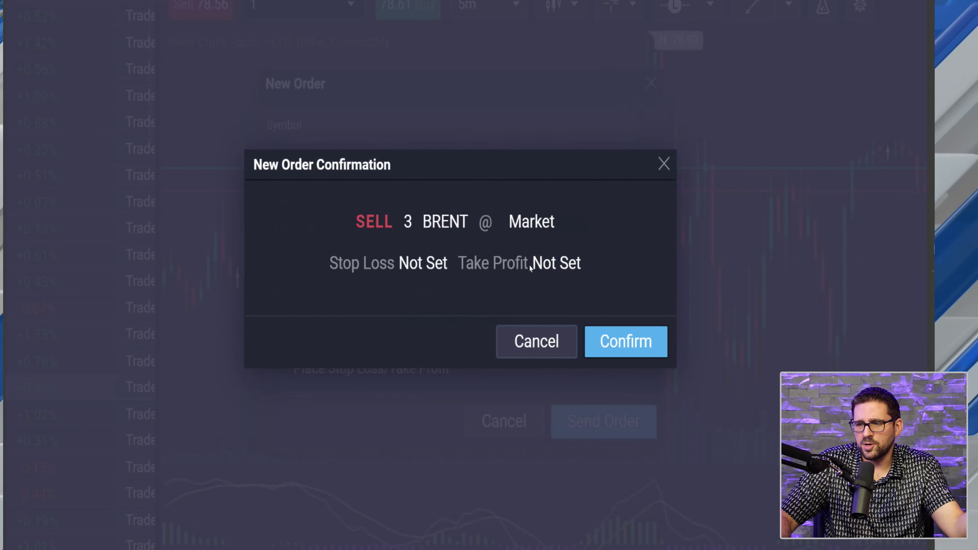
{"action": "left_click", "coordinate": [660, 172]}
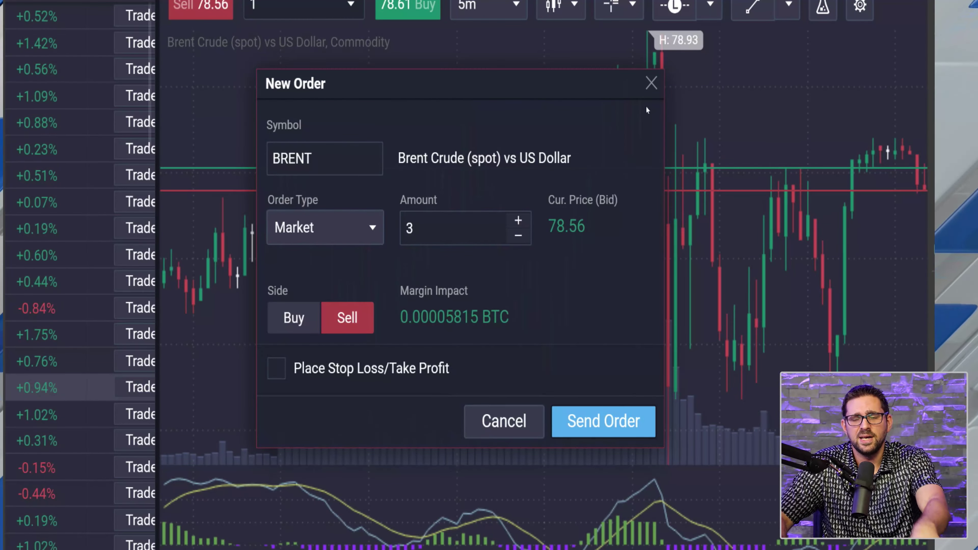
{"action": "left_click", "coordinate": [651, 85]}
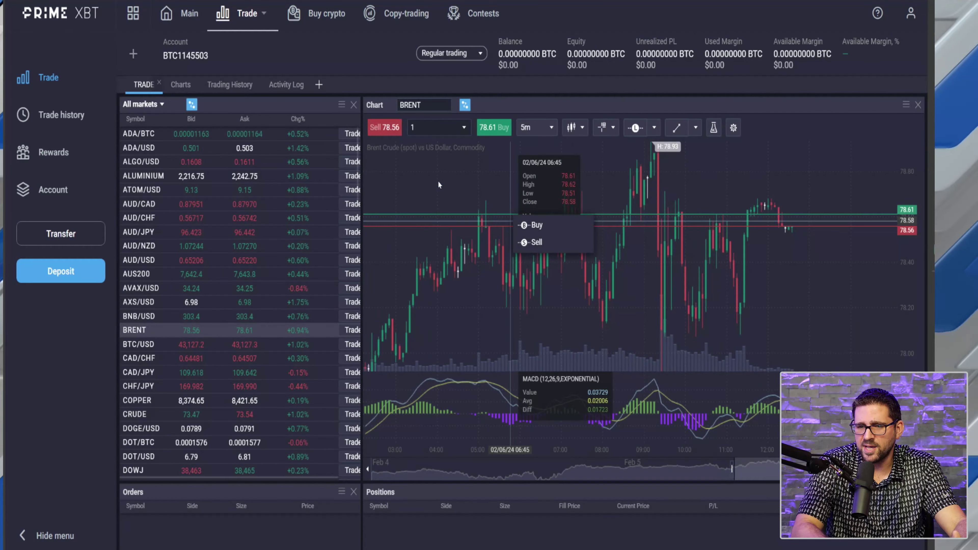
Step: Look at the DOWJ chart and markets list, then go to the Copy-trading Rating page
{"action": "scroll", "coordinate": [235, 297], "scroll_direction": "down", "scroll_amount": 3}
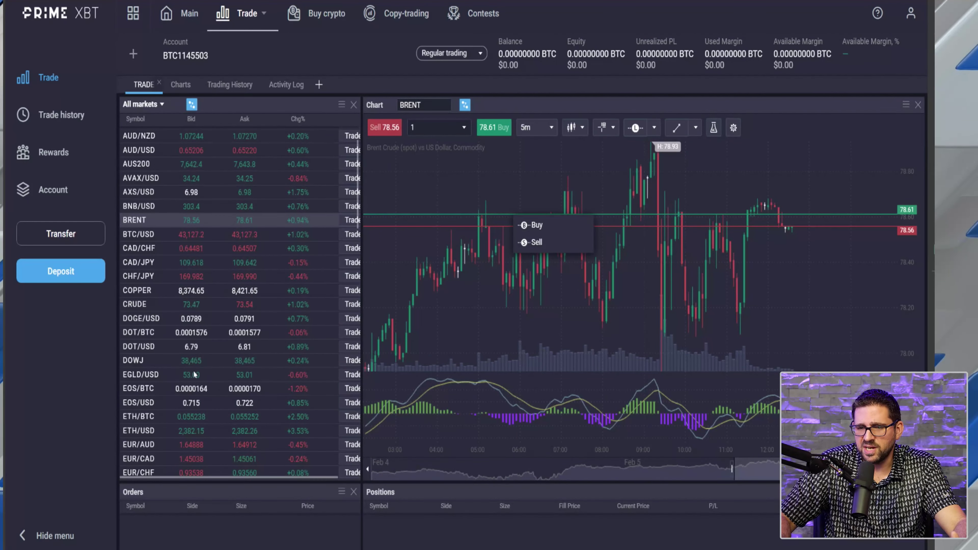
{"action": "left_click", "coordinate": [152, 361]}
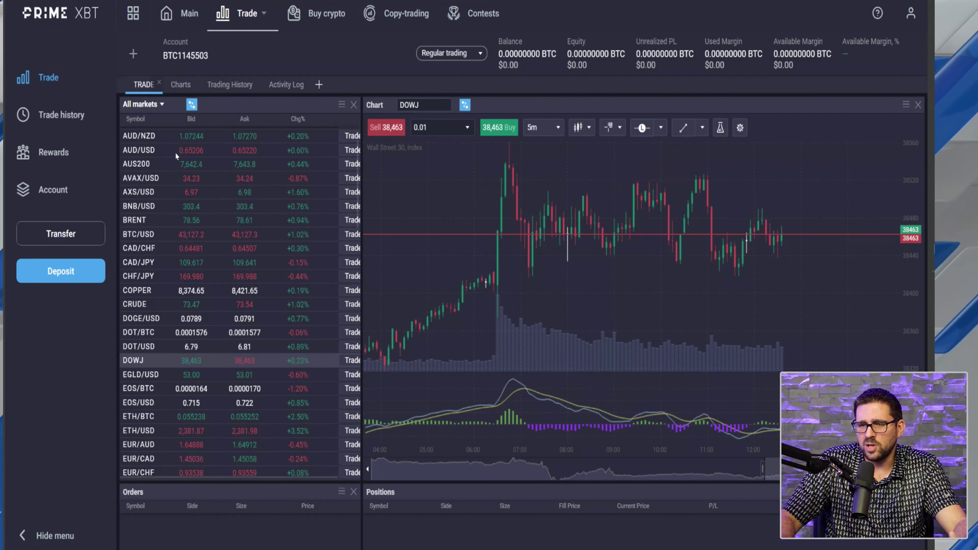
{"action": "scroll", "coordinate": [201, 273], "scroll_direction": "down", "scroll_amount": 2}
{"action": "scroll", "coordinate": [201, 273], "scroll_direction": "down", "scroll_amount": 4}
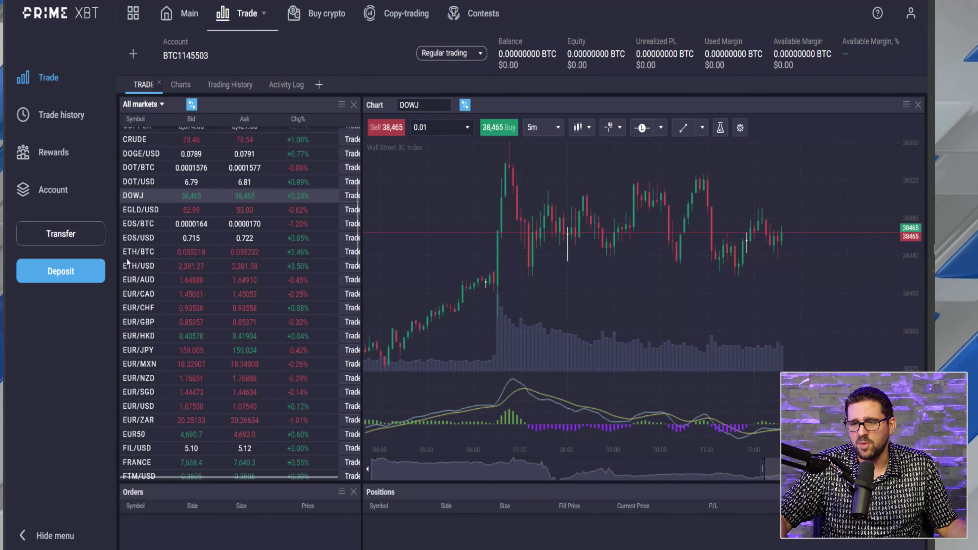
{"action": "scroll", "coordinate": [178, 234], "scroll_direction": "up", "scroll_amount": 5}
{"action": "scroll", "coordinate": [178, 234], "scroll_direction": "up", "scroll_amount": 1}
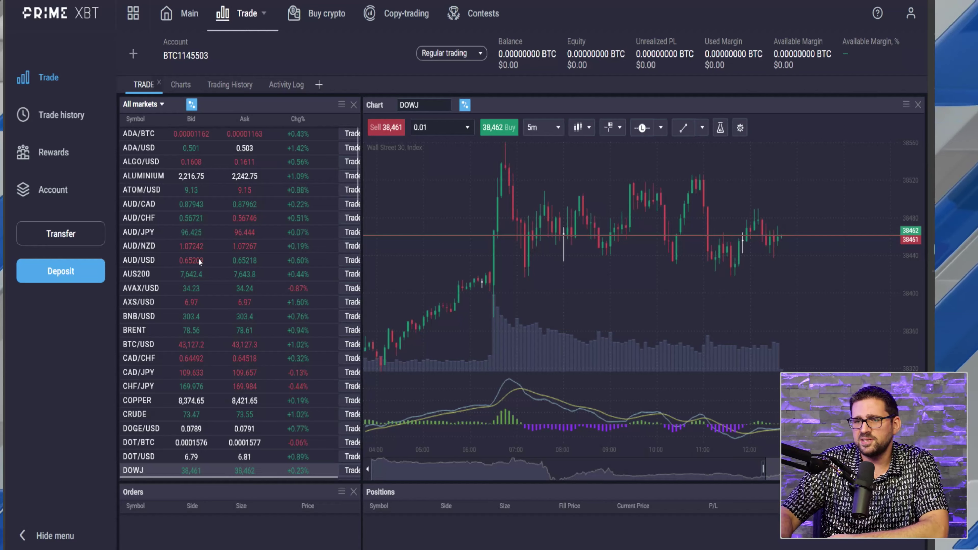
{"action": "left_click", "coordinate": [402, 14]}
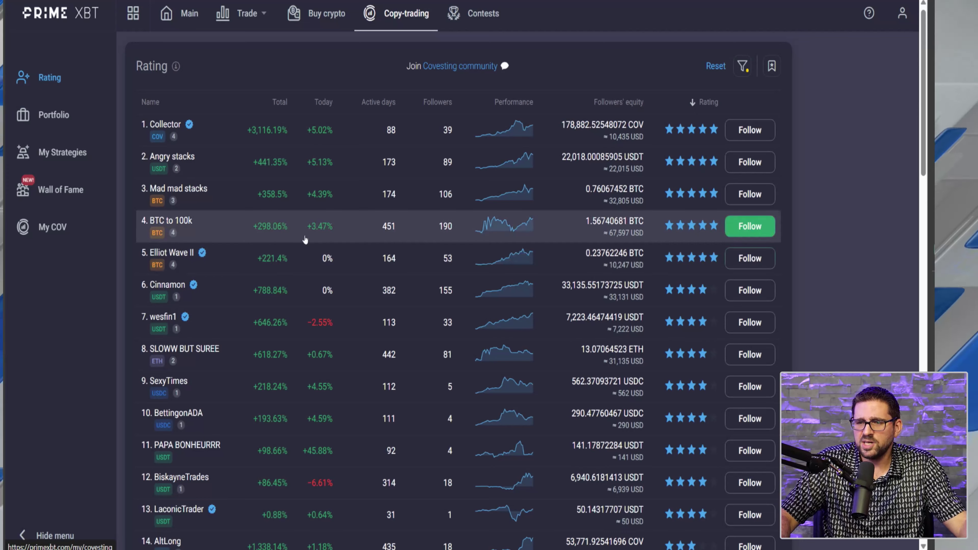
Step: Follow the BTC to 100k strategy, accepting the risk terms and activating copy-trading
{"action": "left_click", "coordinate": [750, 226]}
{"action": "left_click", "coordinate": [247, 431]}
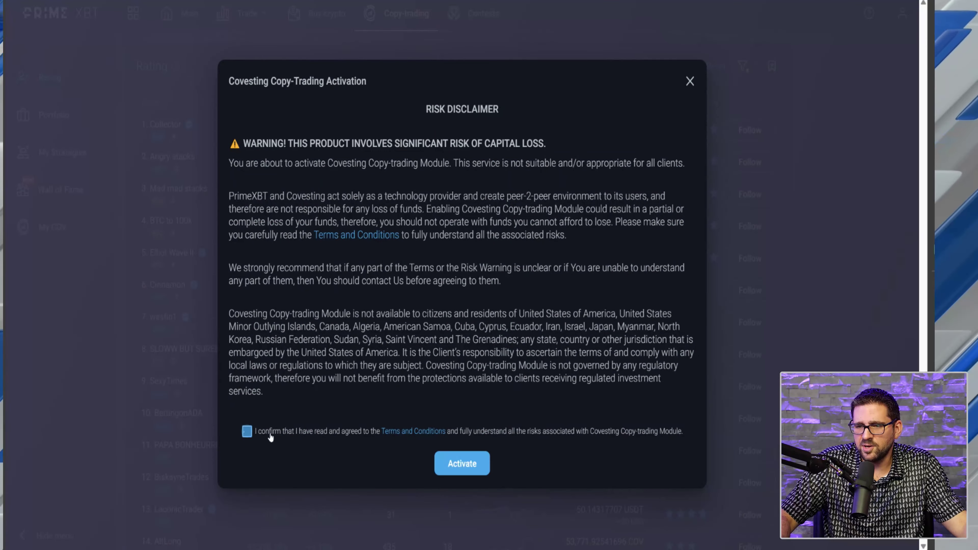
{"action": "left_click", "coordinate": [462, 463]}
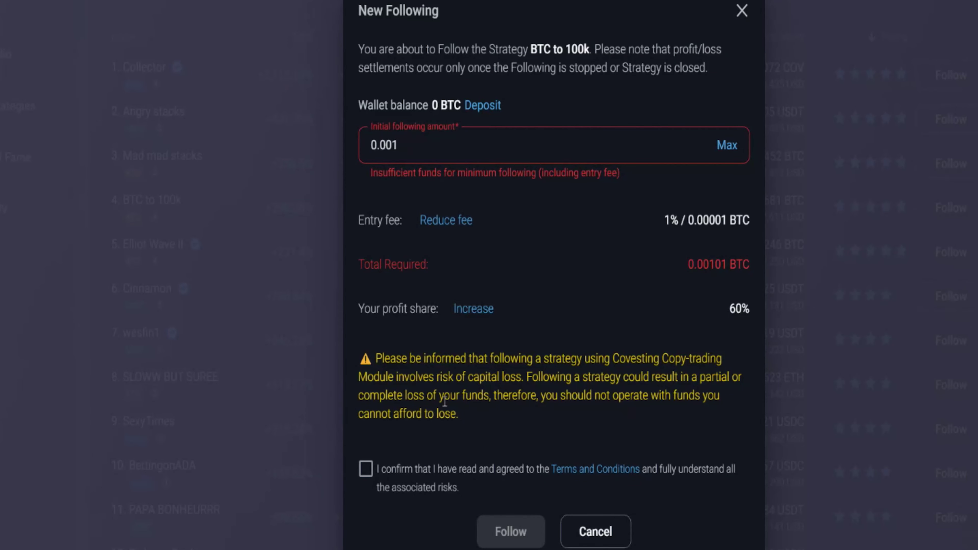
Step: Cancel the New Following request for the BTC to 100k strategy
{"action": "left_click", "coordinate": [595, 531]}
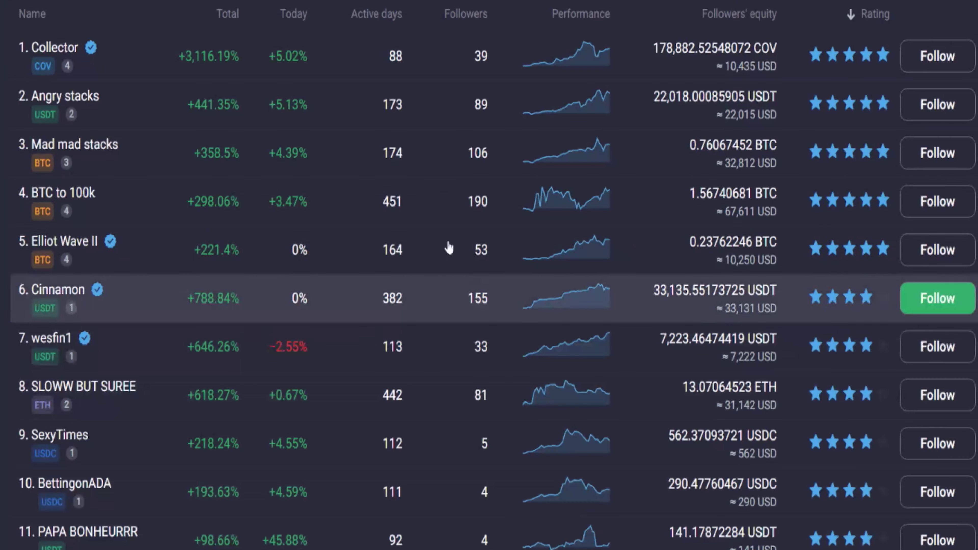